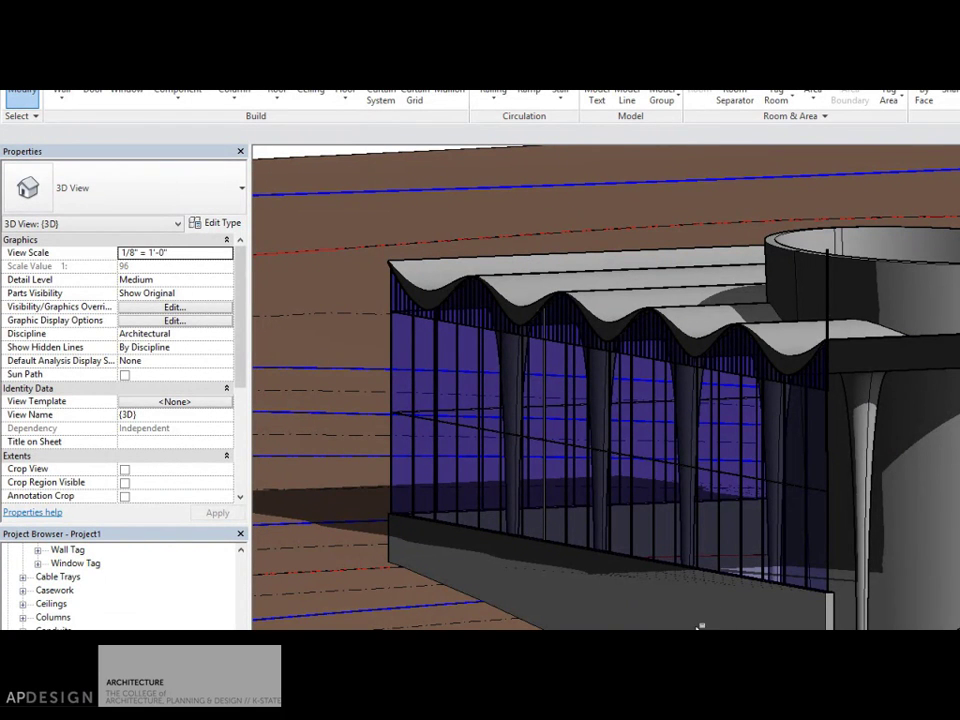
Orbit and zoom the 3D pavilion view and select a glazed curtain wall panel
middle_click_drag(705, 622, 741, 621, "shift")
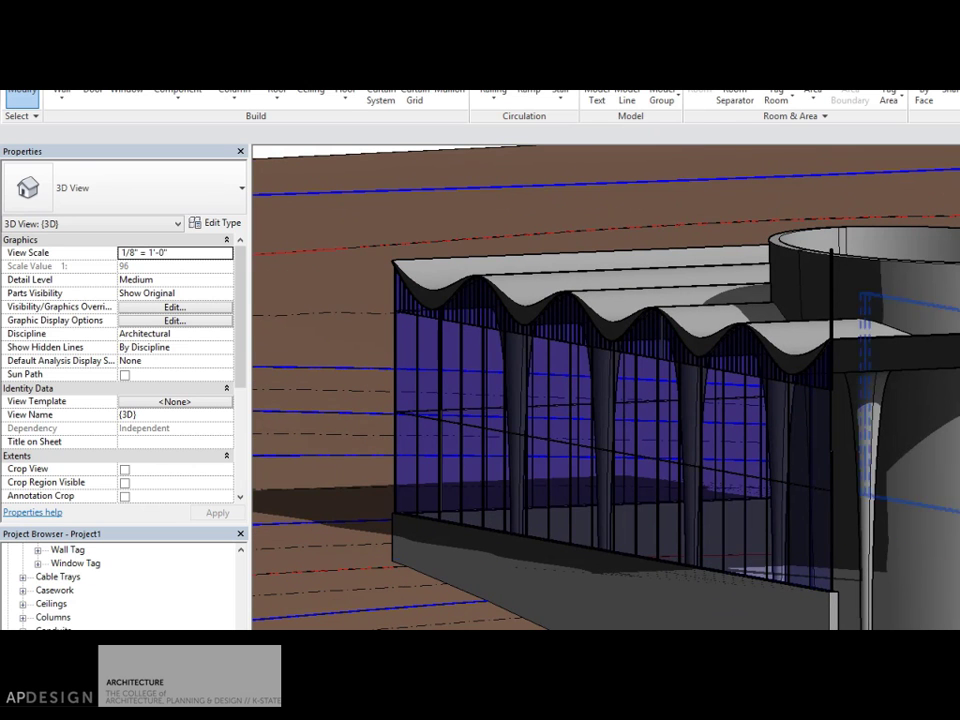
scroll(829, 574, "up", 5)
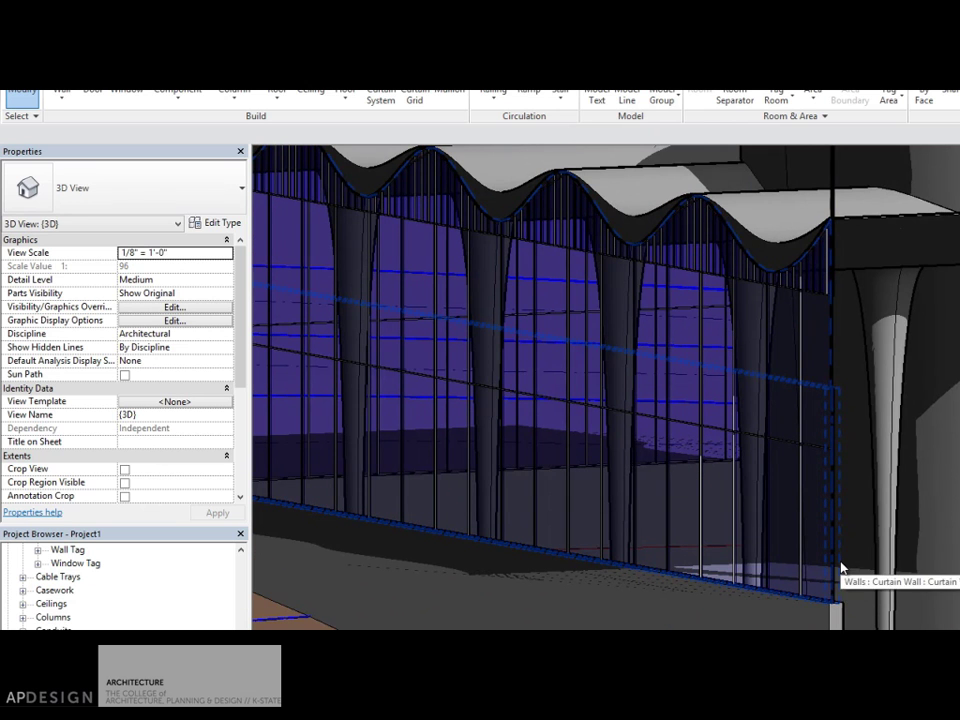
scroll(841, 567, "down", 6)
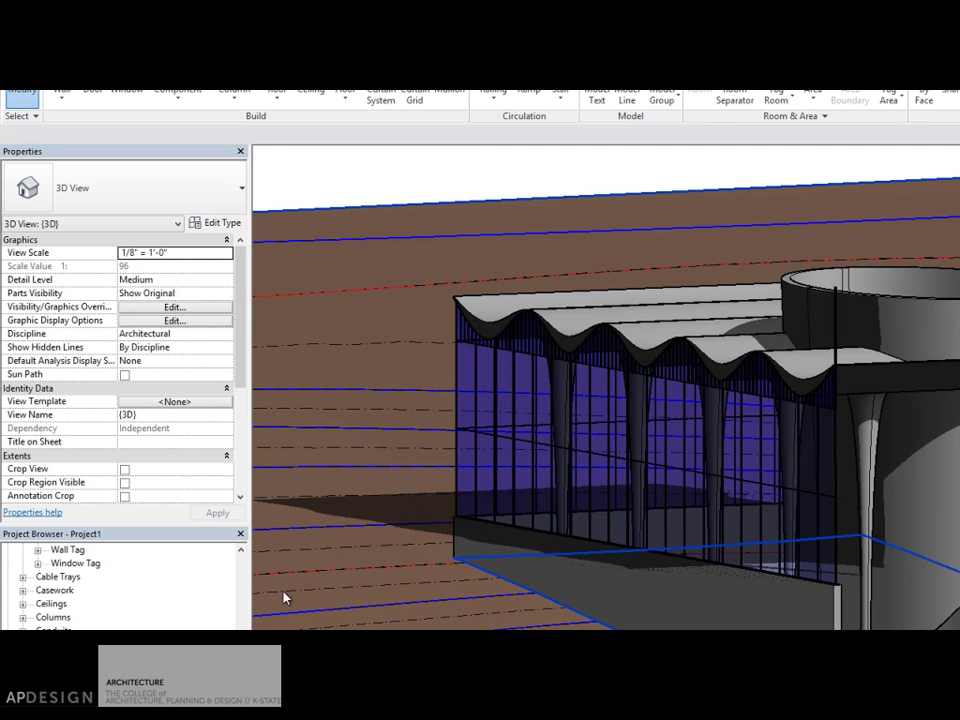
scroll(125, 585, "up", 3)
left_click(640, 450)
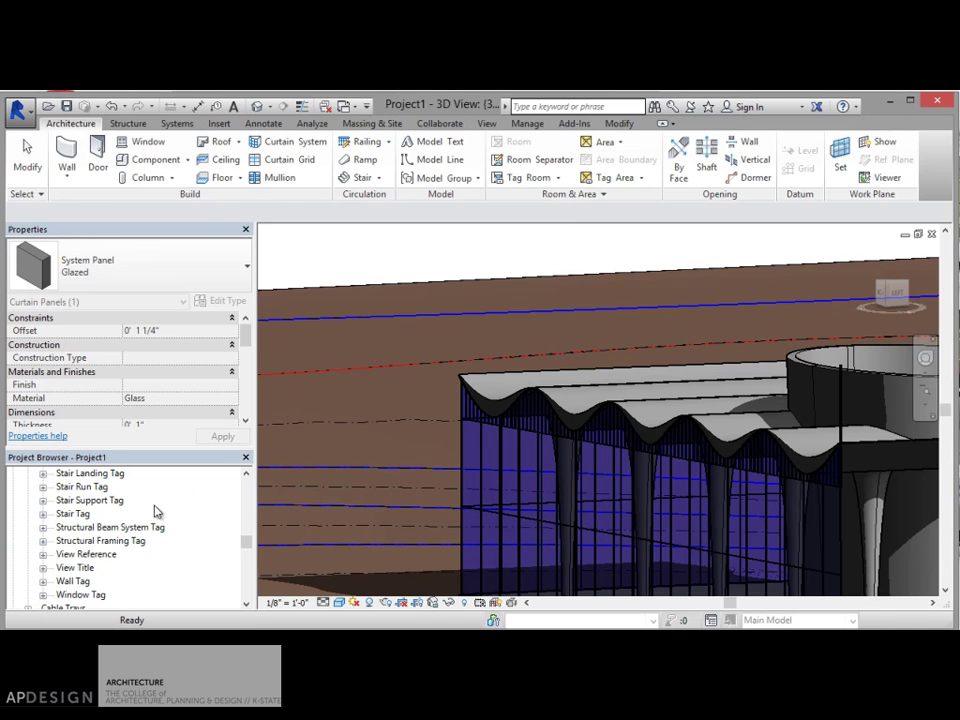
left_click_drag(246, 536, 246, 480)
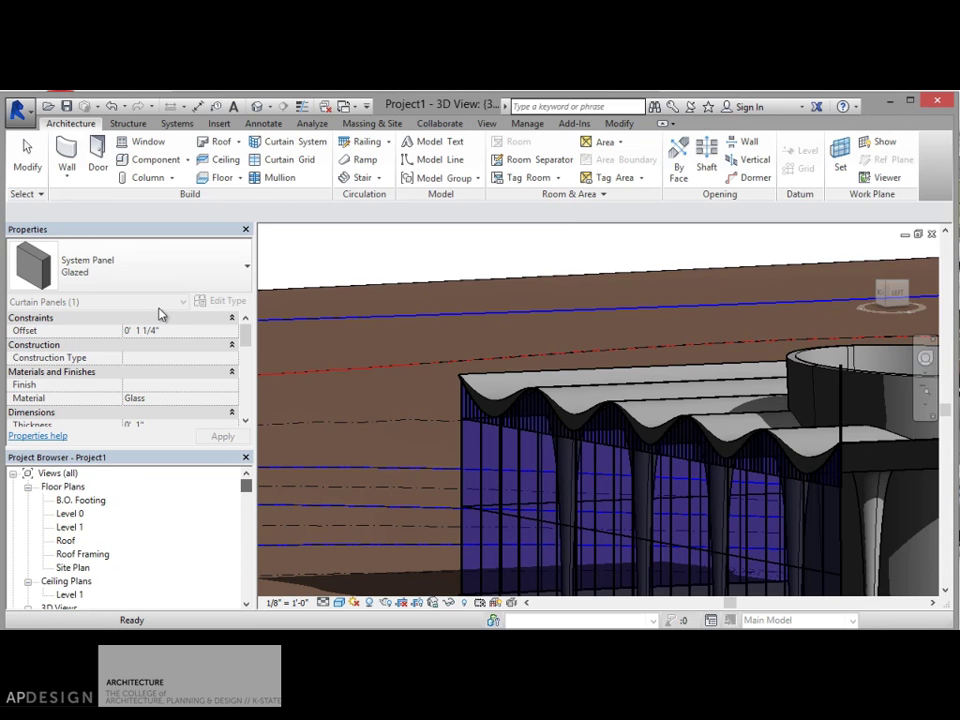
From the Wall tool's type settings, duplicate Curtain Wall as 'Curtain Wall Louver'
left_click(68, 153)
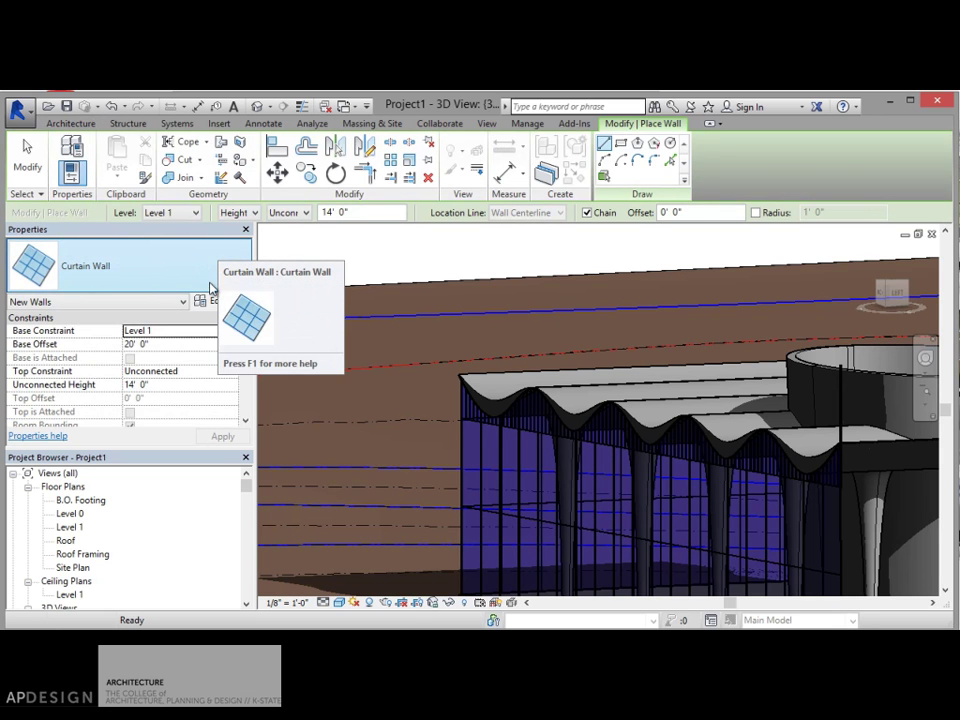
left_click(218, 300)
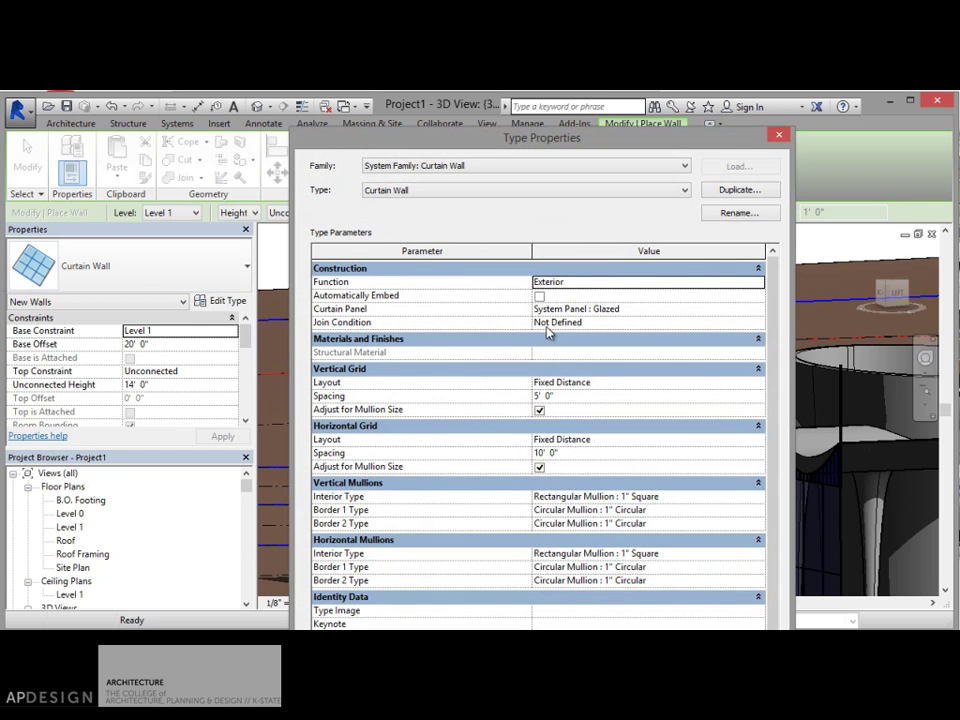
left_click(739, 190)
left_click(567, 466)
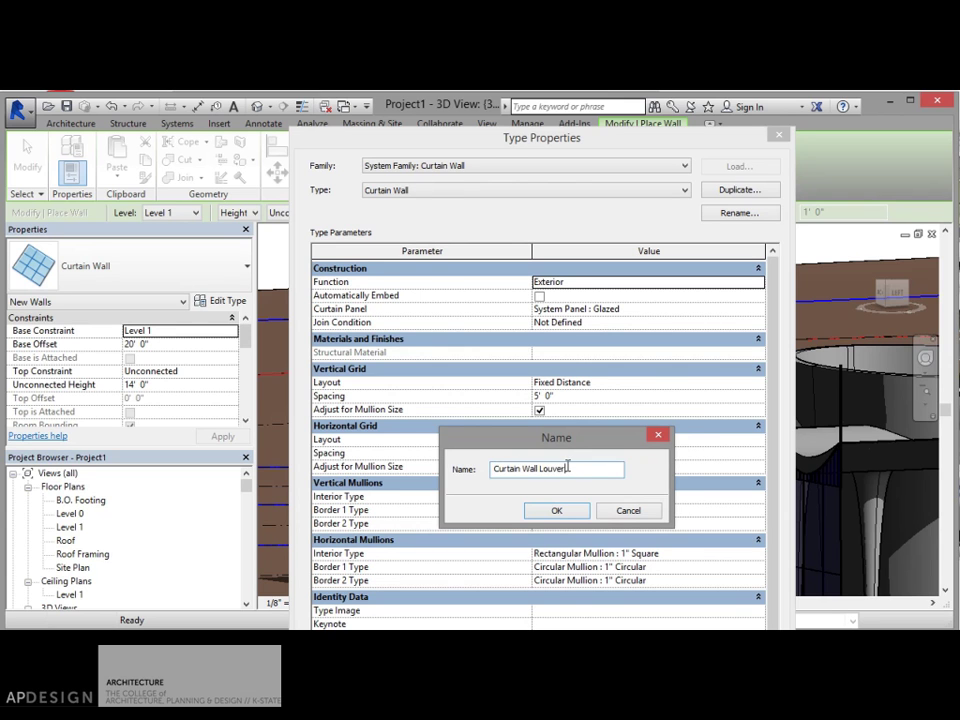
left_click(560, 511)
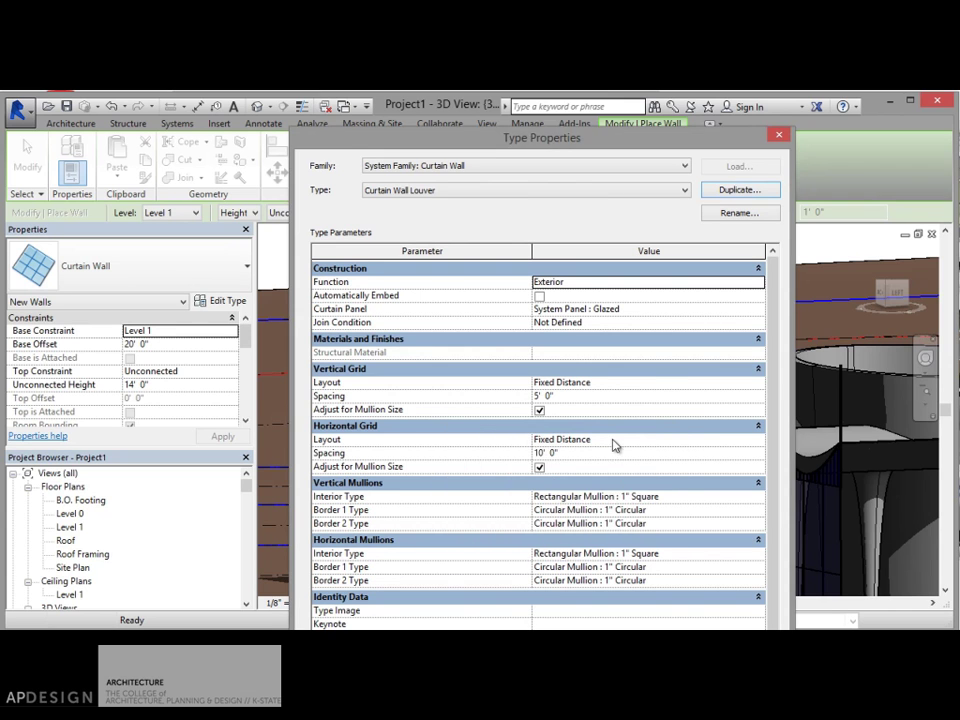
Set the vertical grid layout to None and the horizontal grid spacing to 0' 6"
left_click(540, 411)
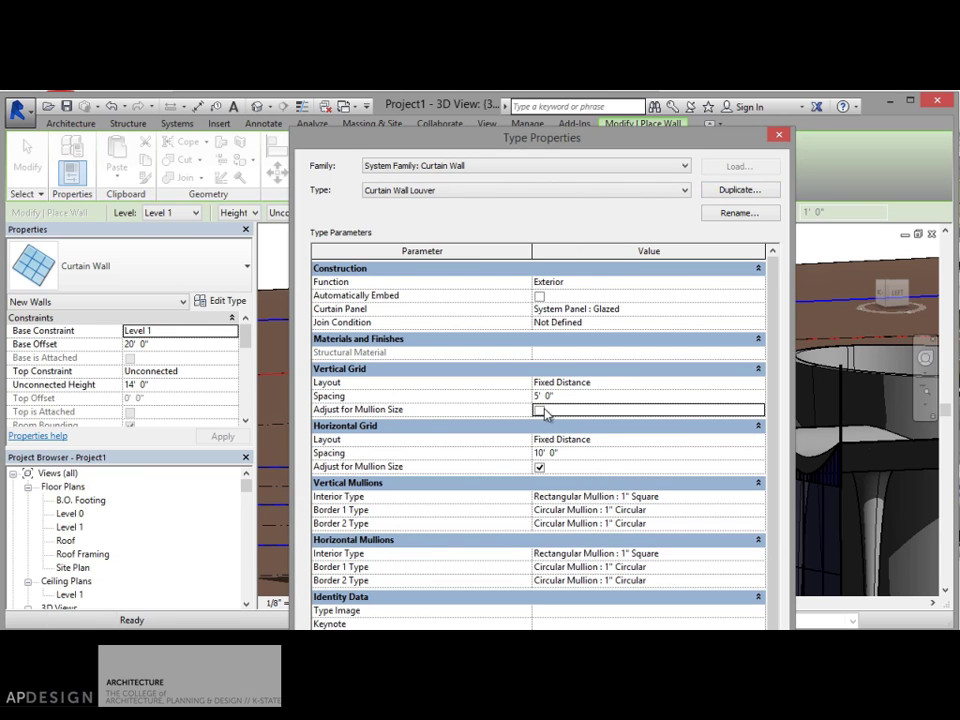
left_click(587, 382)
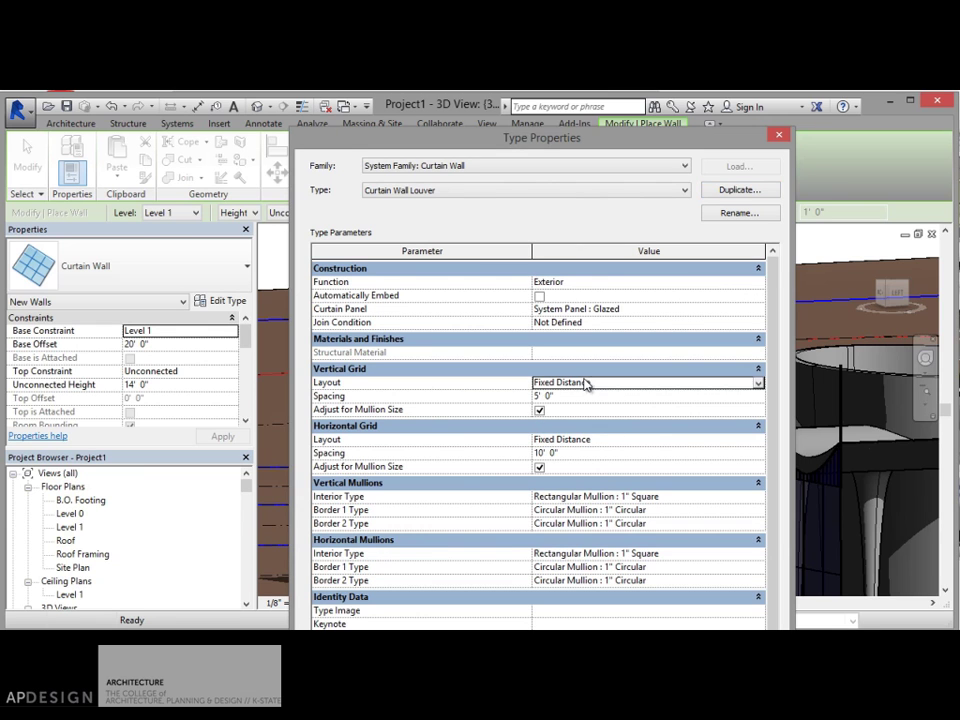
left_click(757, 383)
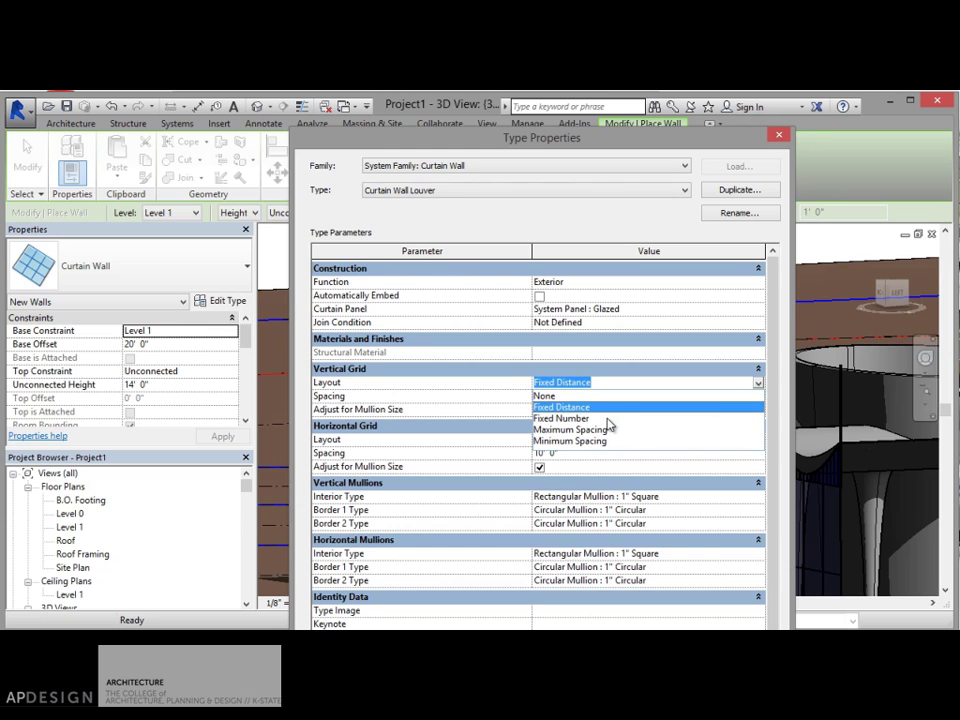
left_click(575, 396)
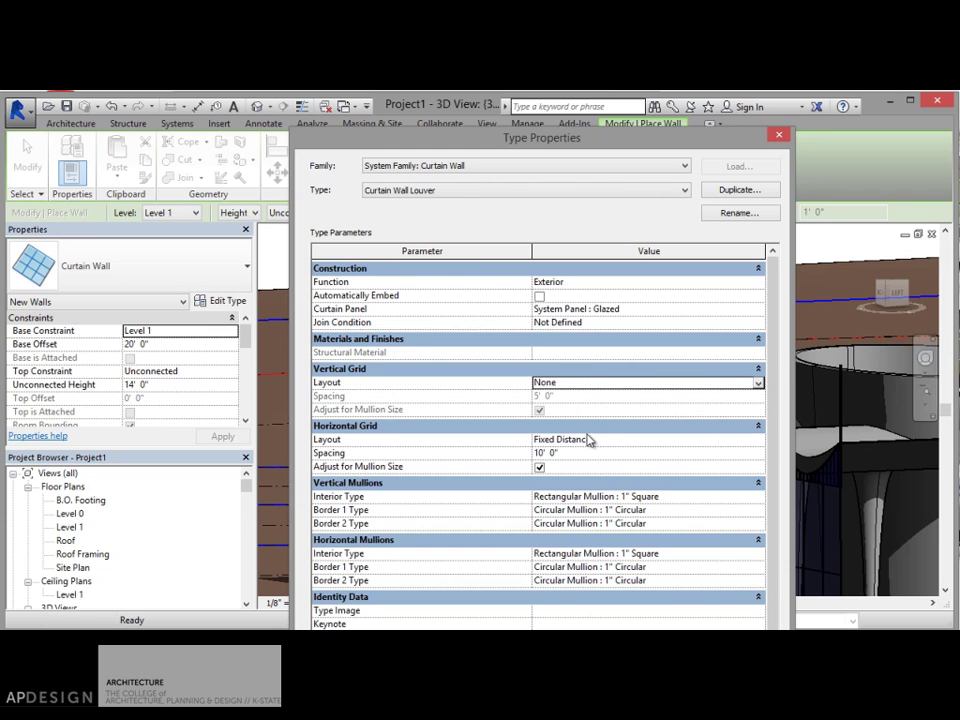
left_click(567, 453)
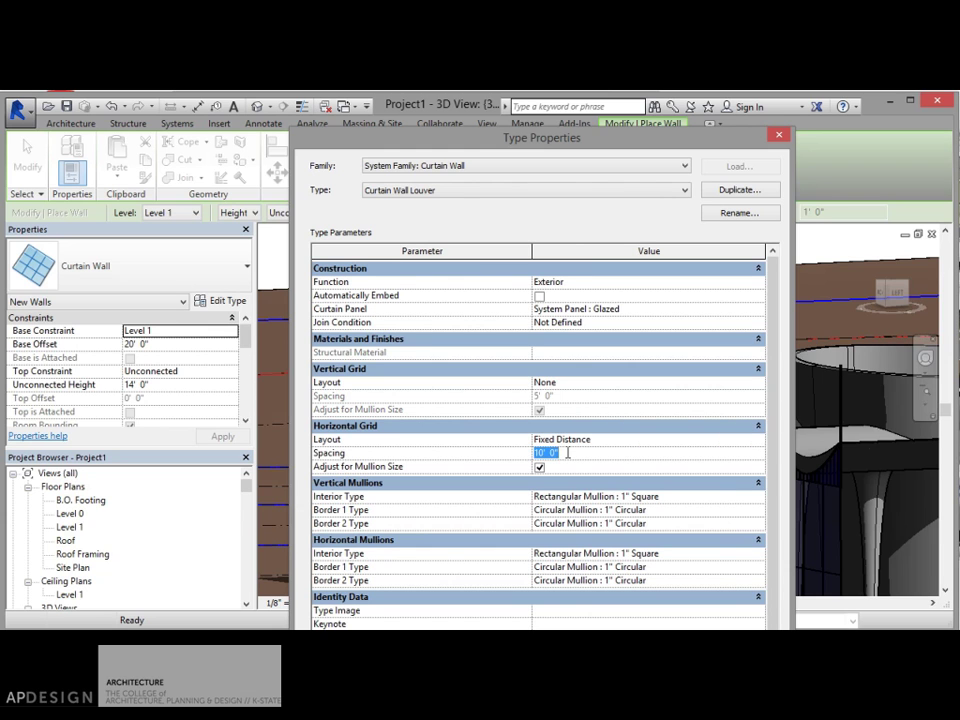
type("6\"")
key("Return")
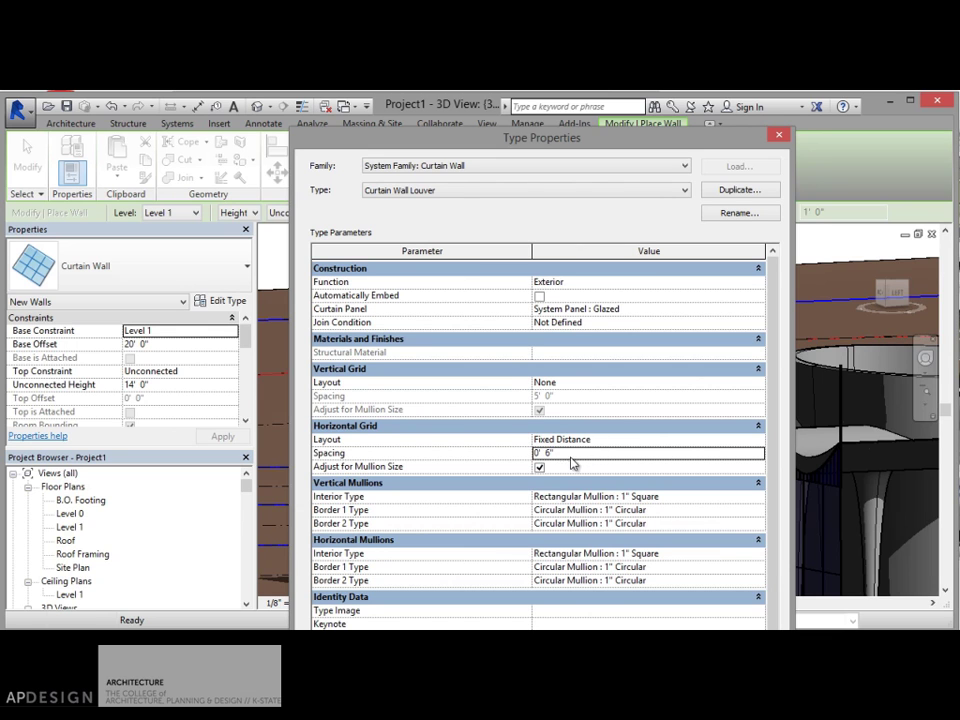
Set the vertical interior, Border 1 and Border 2 mullions to None
left_click(734, 497)
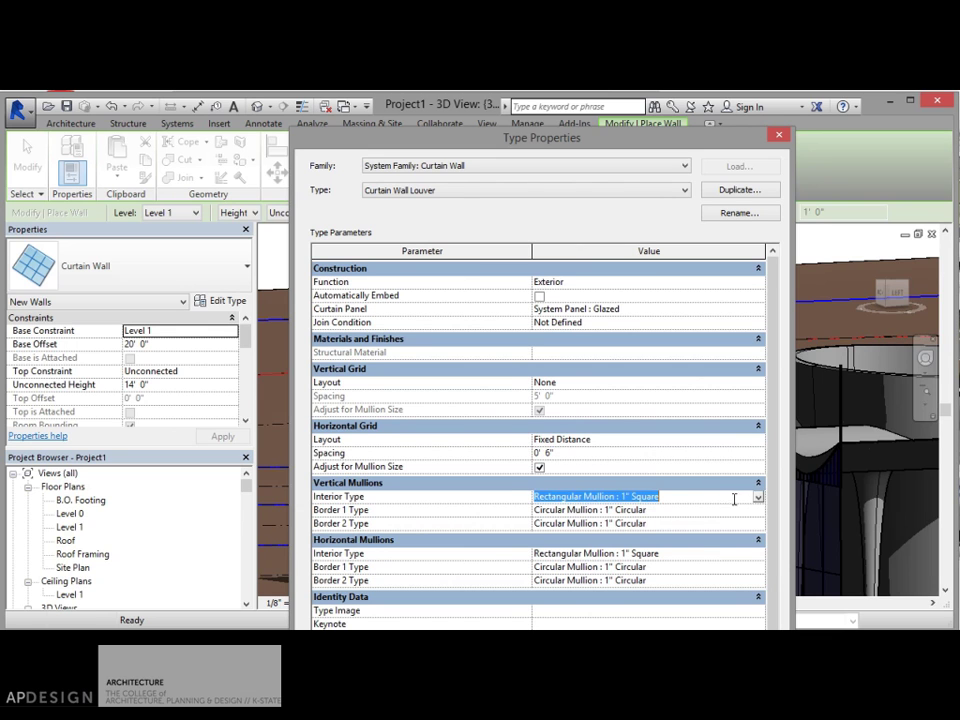
left_click(757, 500)
left_click(681, 508)
left_click(714, 512)
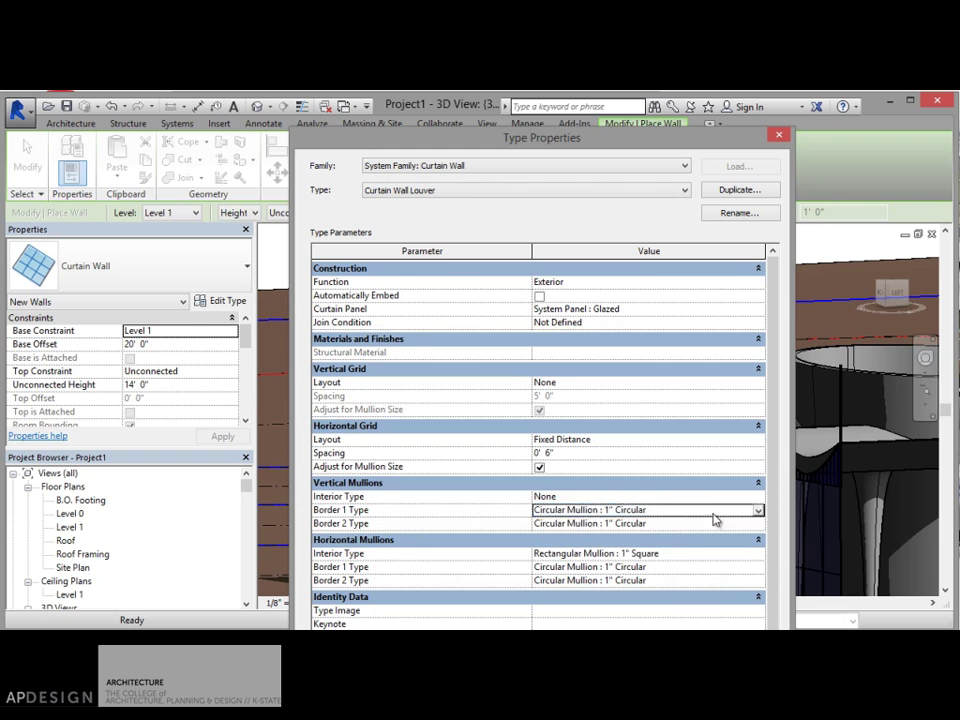
left_click(760, 512)
left_click(700, 522)
left_click(735, 524)
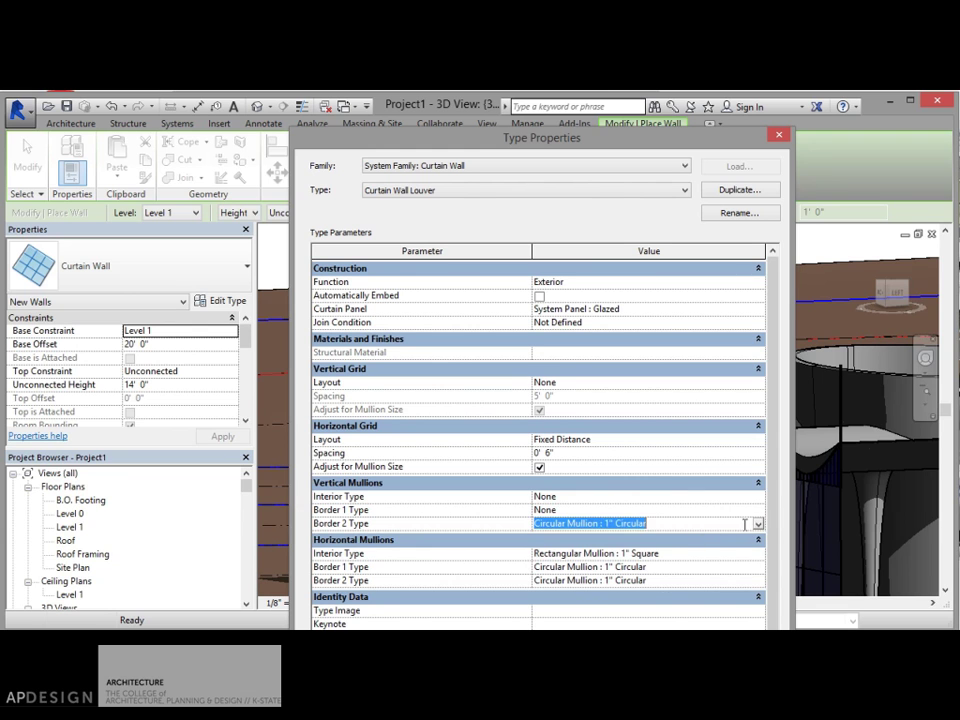
left_click(735, 524)
left_click(757, 525)
left_click(722, 538)
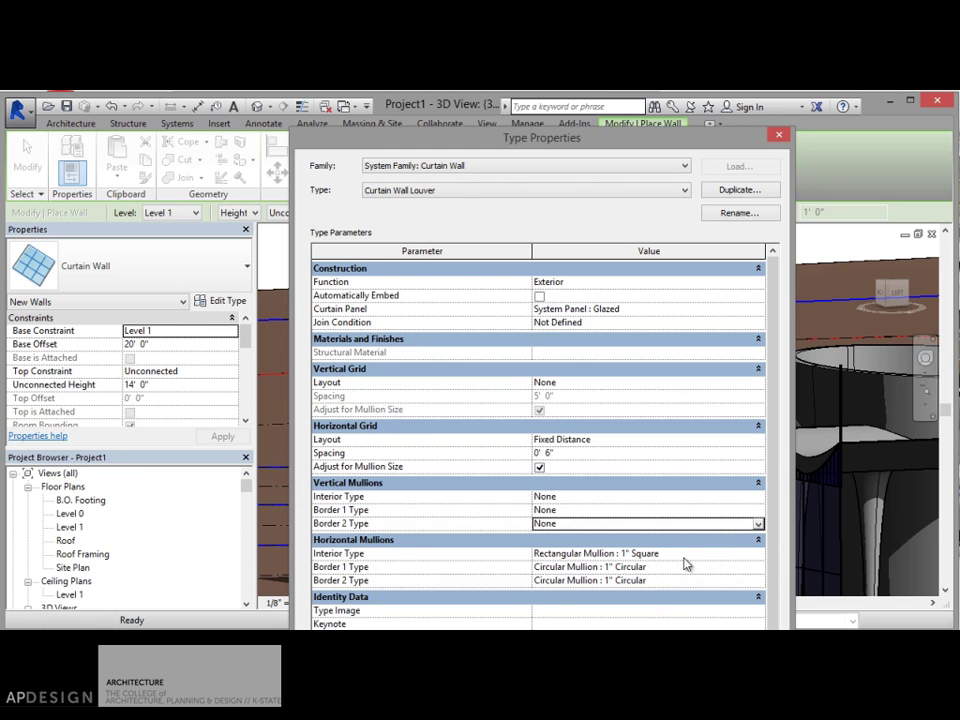
Use 1.5" x 2.5" Rectangular horizontal interior mullions, with horizontal Border 1 and 2 set to None
left_click(758, 557)
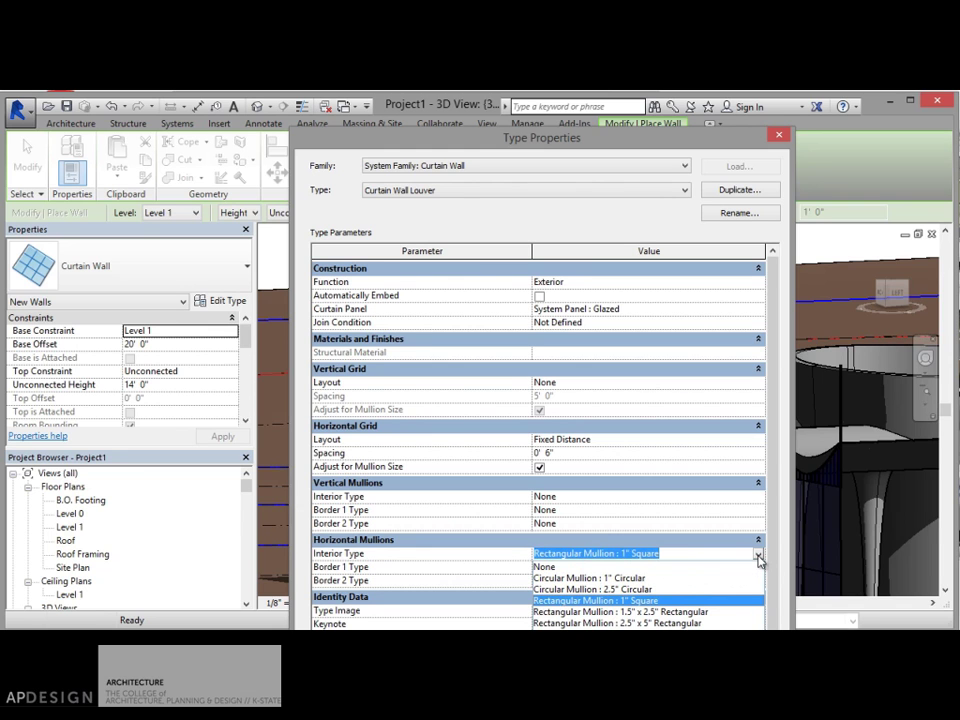
left_click(657, 612)
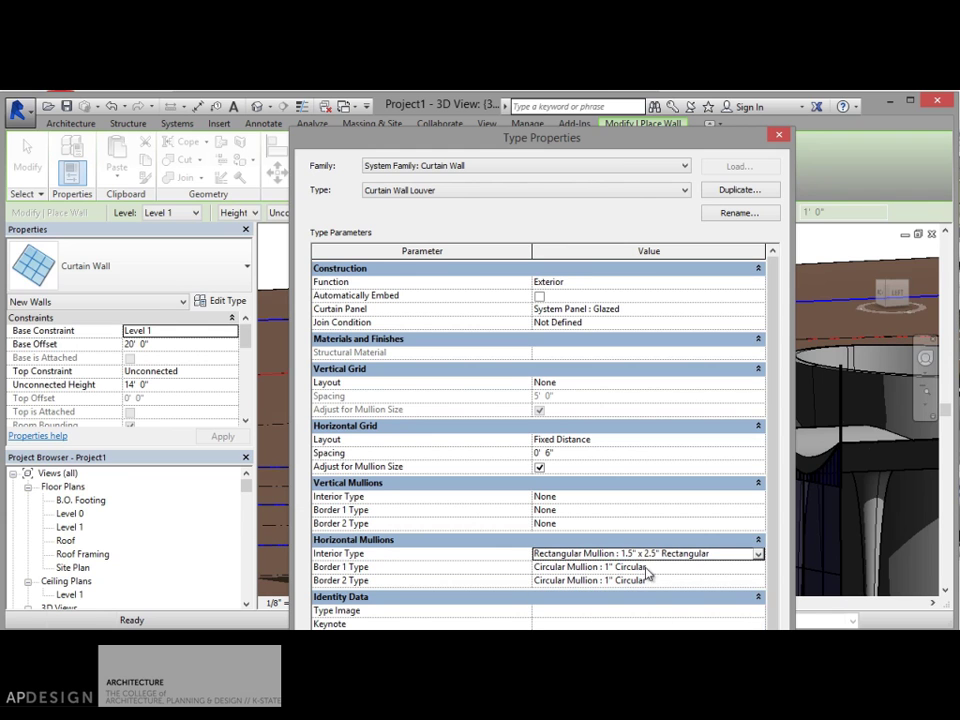
left_click(648, 568)
left_click(758, 567)
left_click(662, 579)
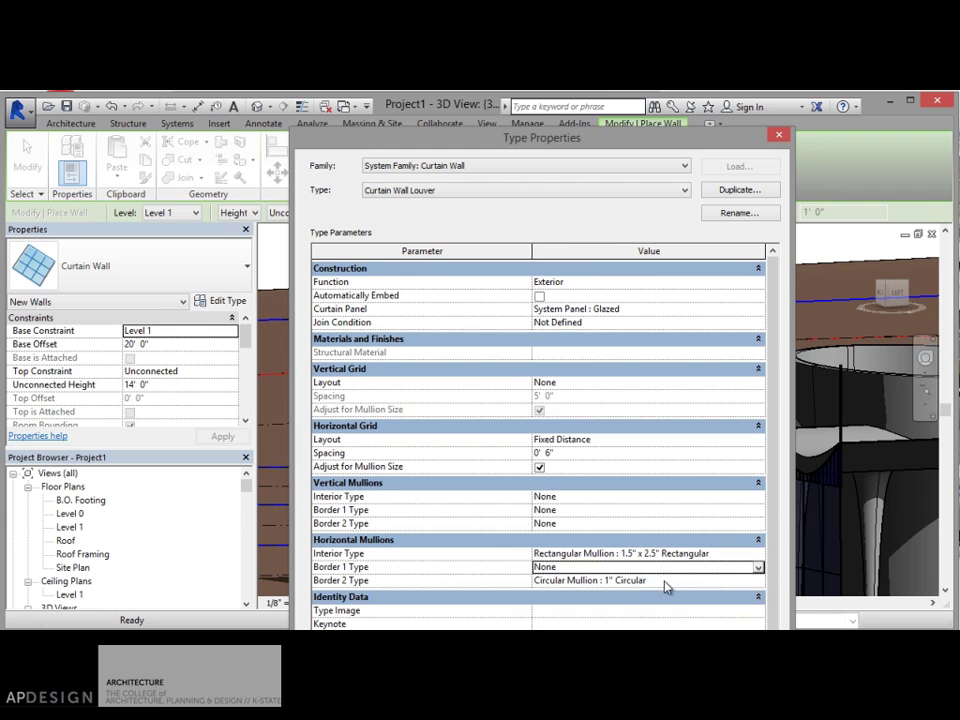
left_click(664, 581)
left_click(757, 581)
left_click(647, 595)
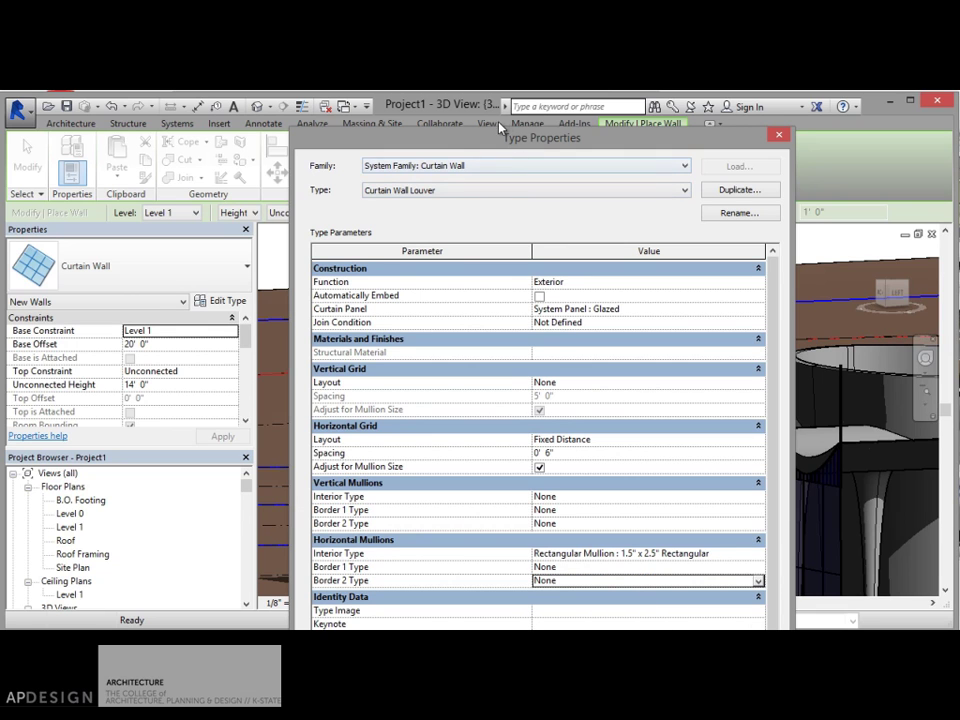
left_click_drag(498, 140, 484, 114)
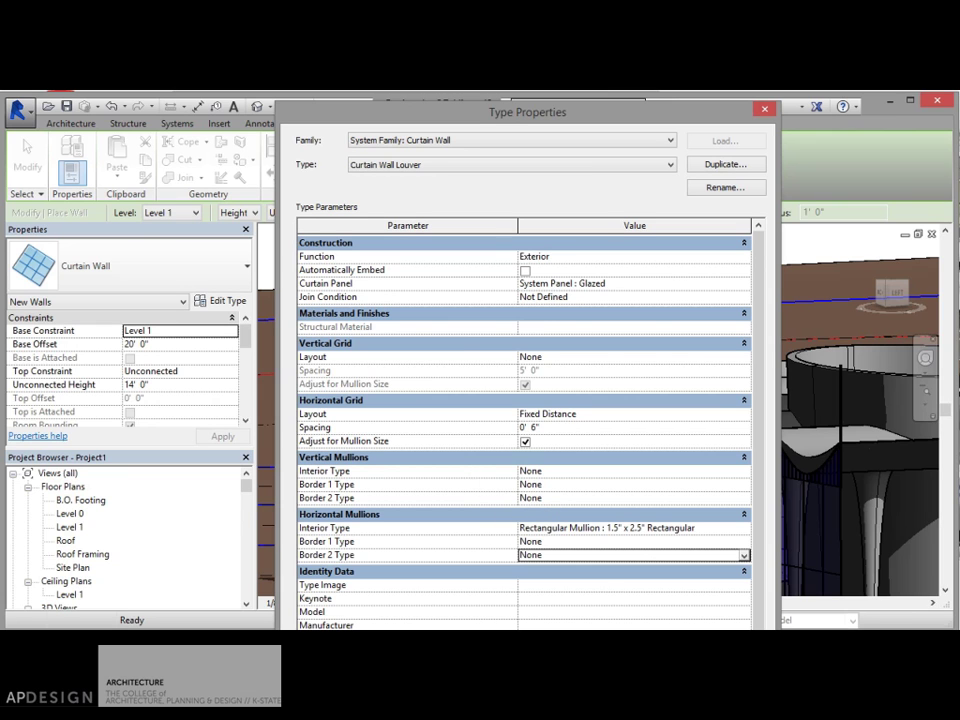
Accept the louver type settings and cancel the stray wall started in 3D
key("Return")
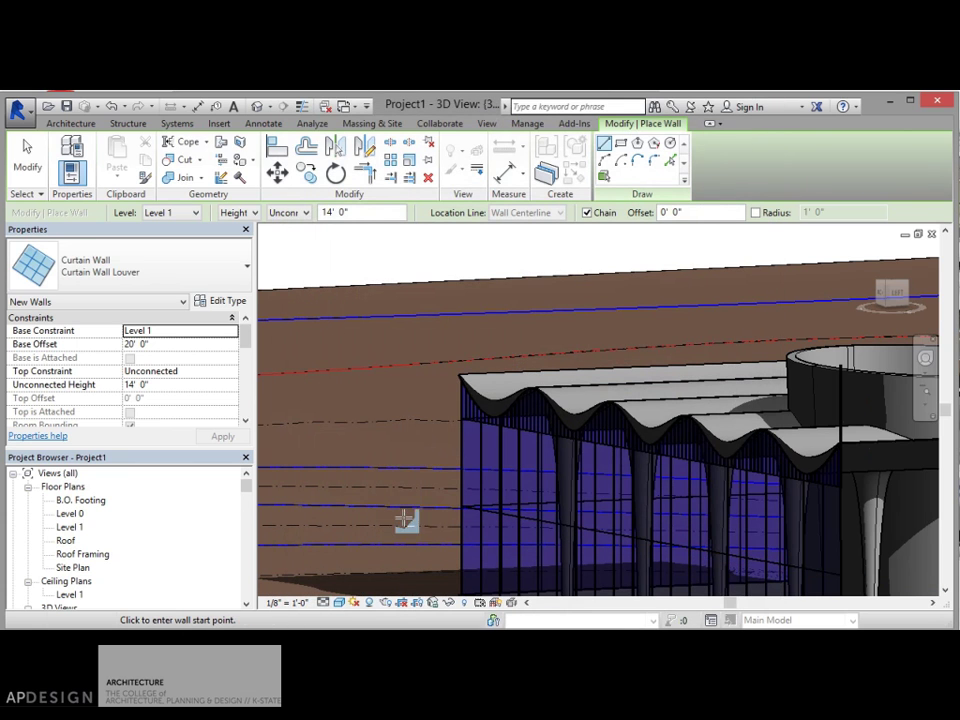
left_click(478, 530)
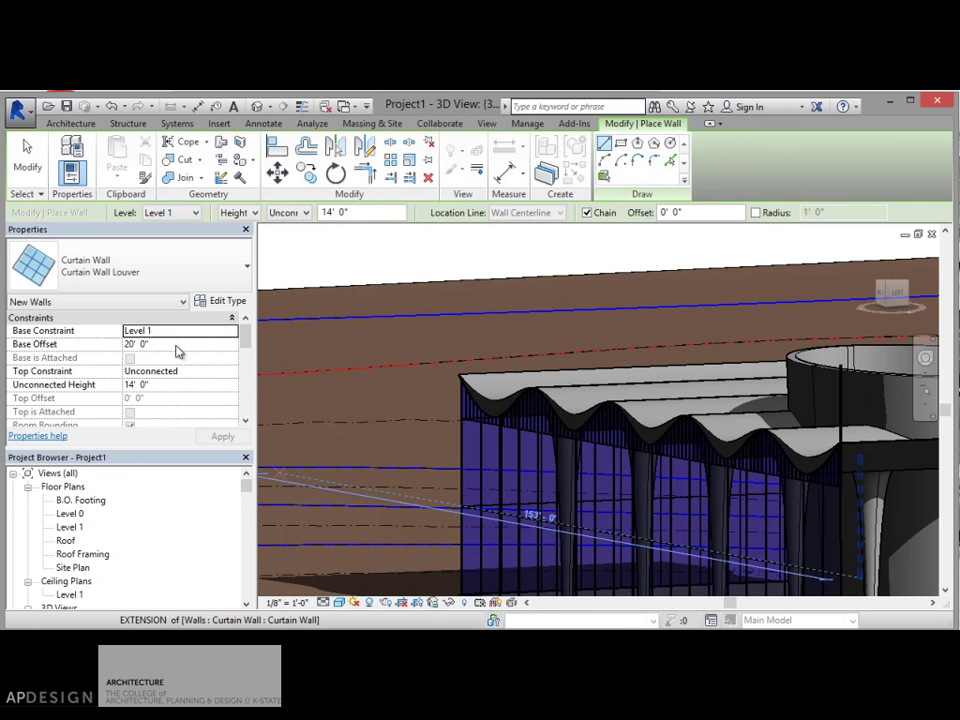
key("Escape")
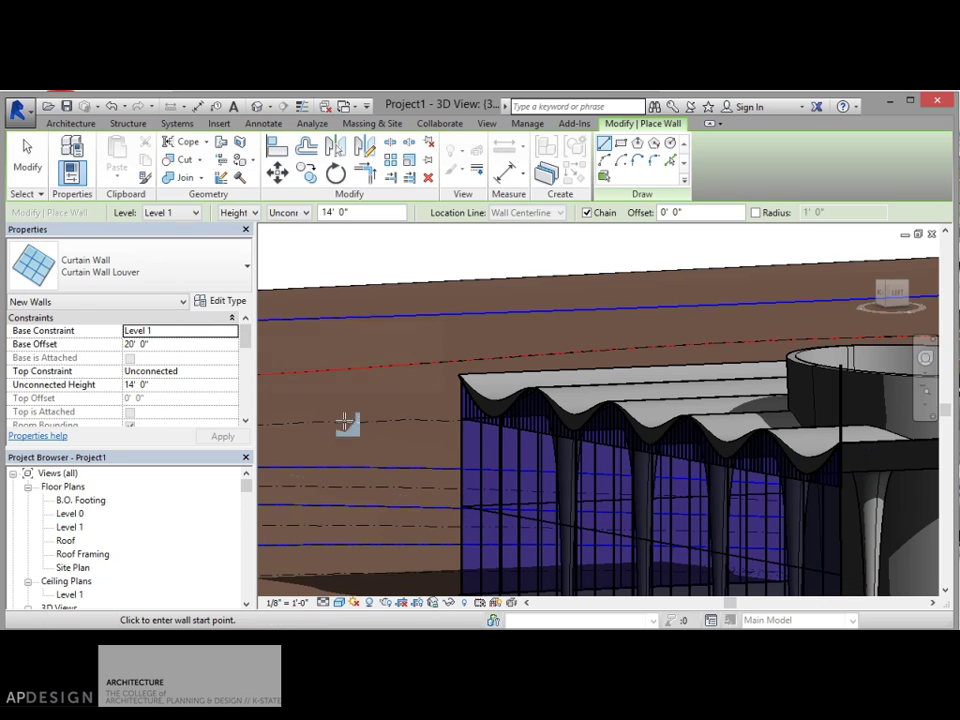
Open the Level 1 floor plan and pan toward the glazed wall edge
left_click(72, 514)
double_click(71, 527)
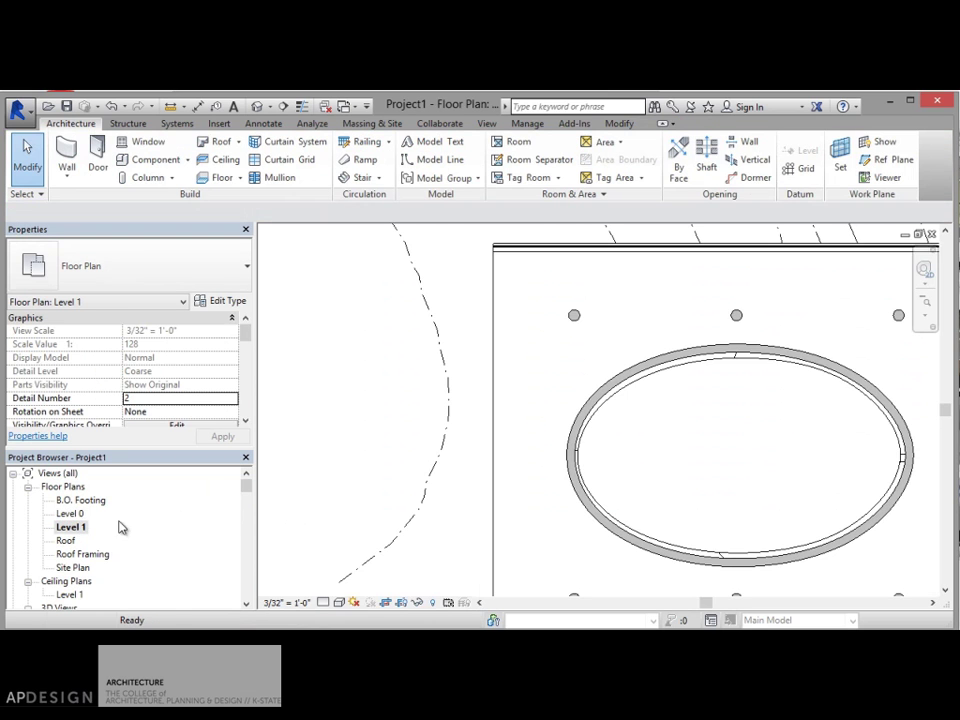
scroll(534, 396, "down", 5)
scroll(897, 333, "up", 4)
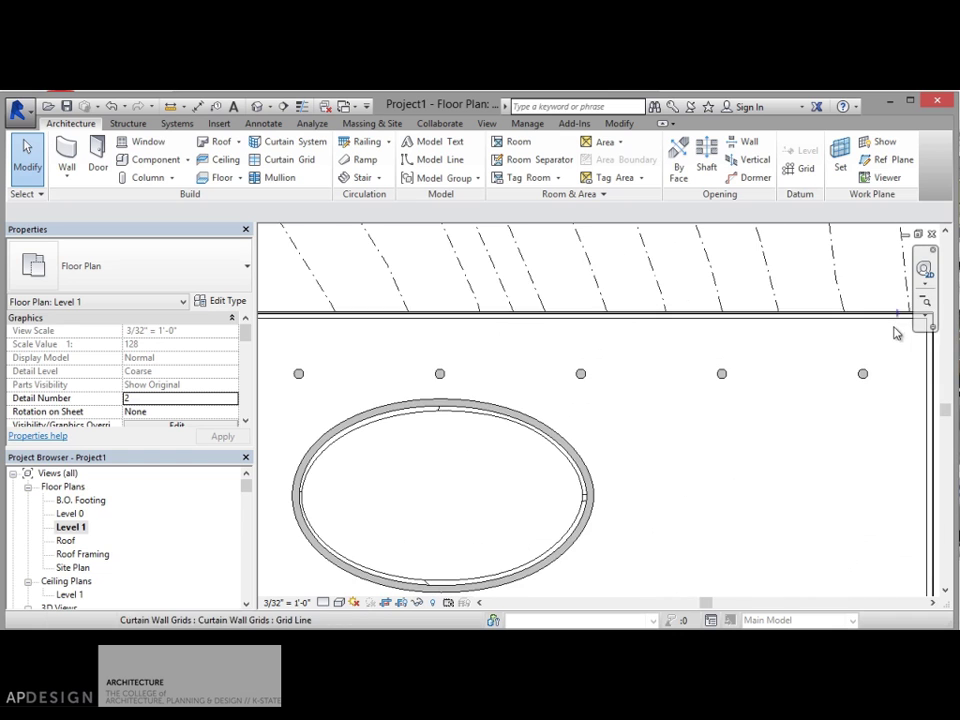
middle_click_drag(672, 346, 765, 420)
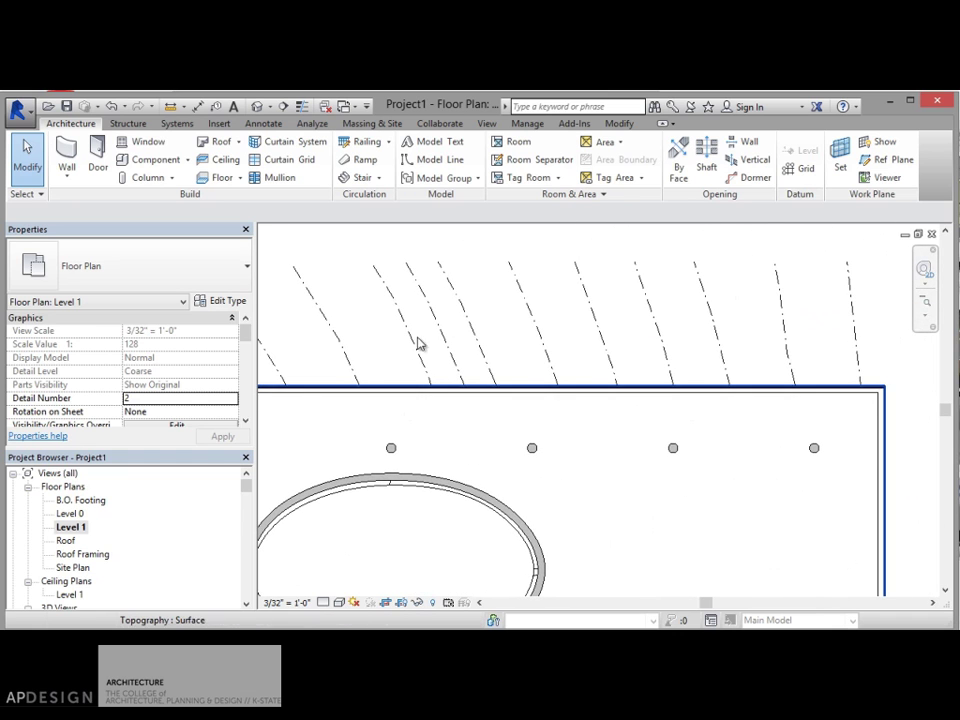
Start an architectural wall of the Curtain Wall Louver type and zoom to the top wall
left_click(67, 178)
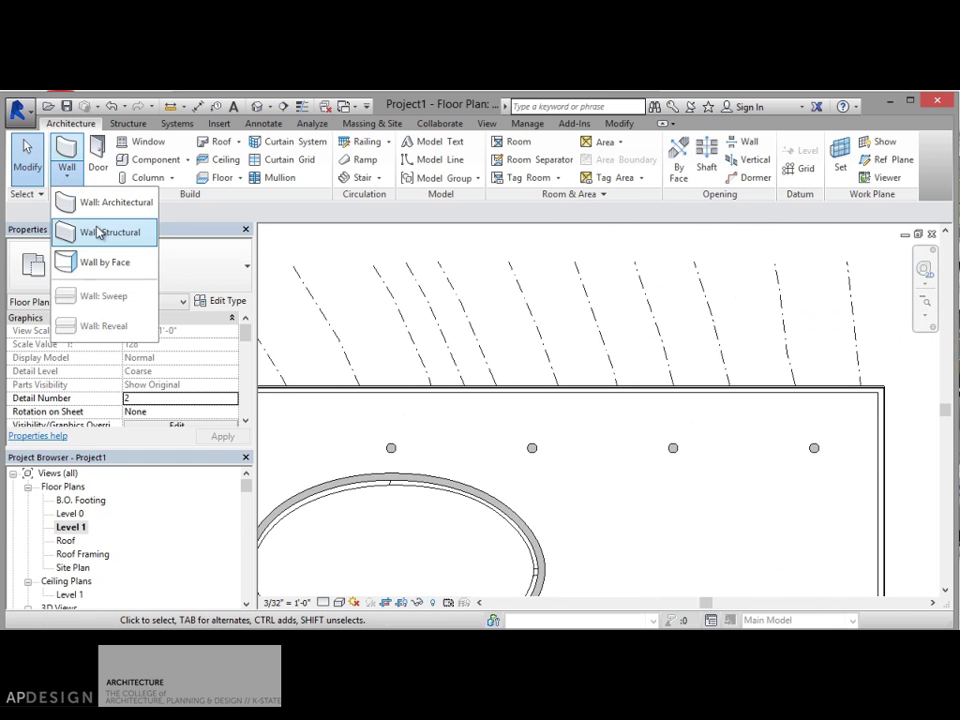
left_click(97, 204)
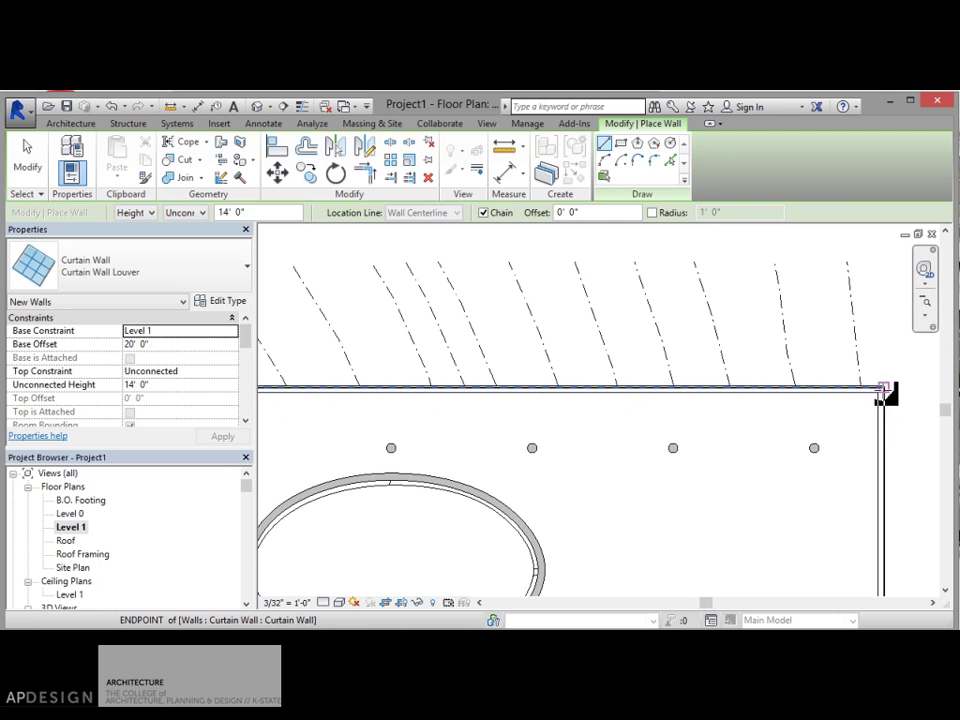
scroll(886, 389, "up", 3)
scroll(886, 389, "up", 4)
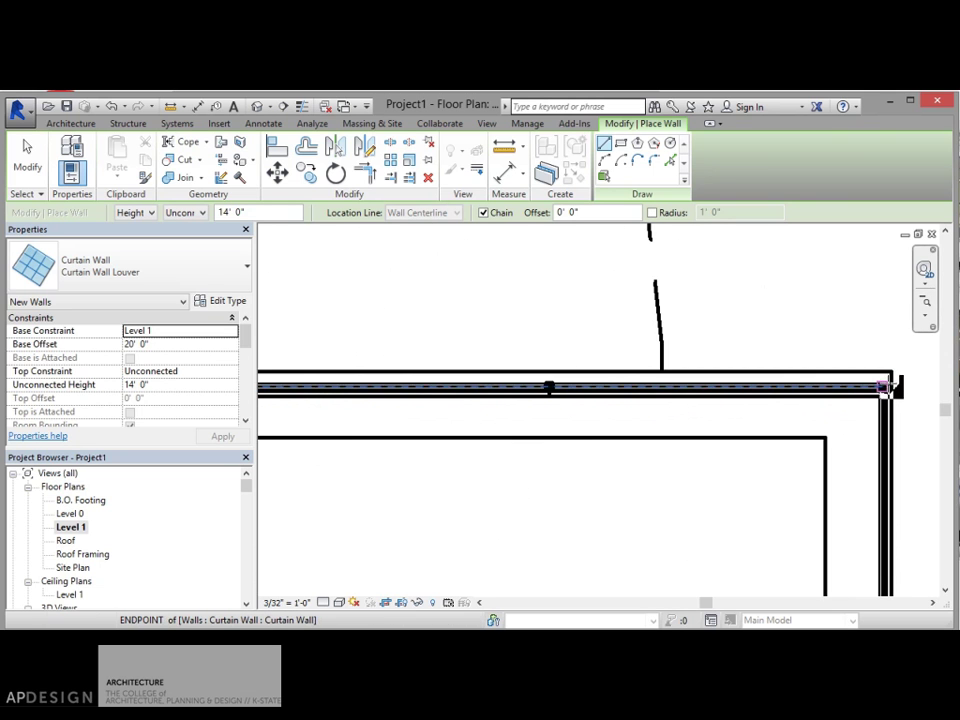
scroll(888, 386, "down", 2)
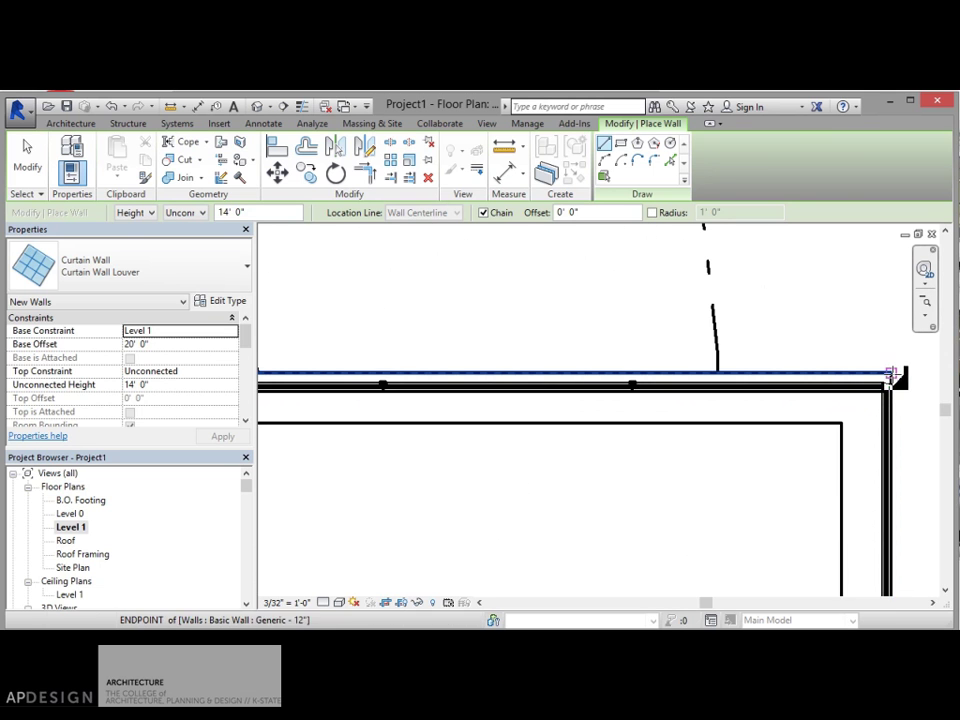
scroll(893, 379, "up", 1)
Draw the louver wall from the top wall's right end to its left corner, dismissing the warning
left_click(890, 379)
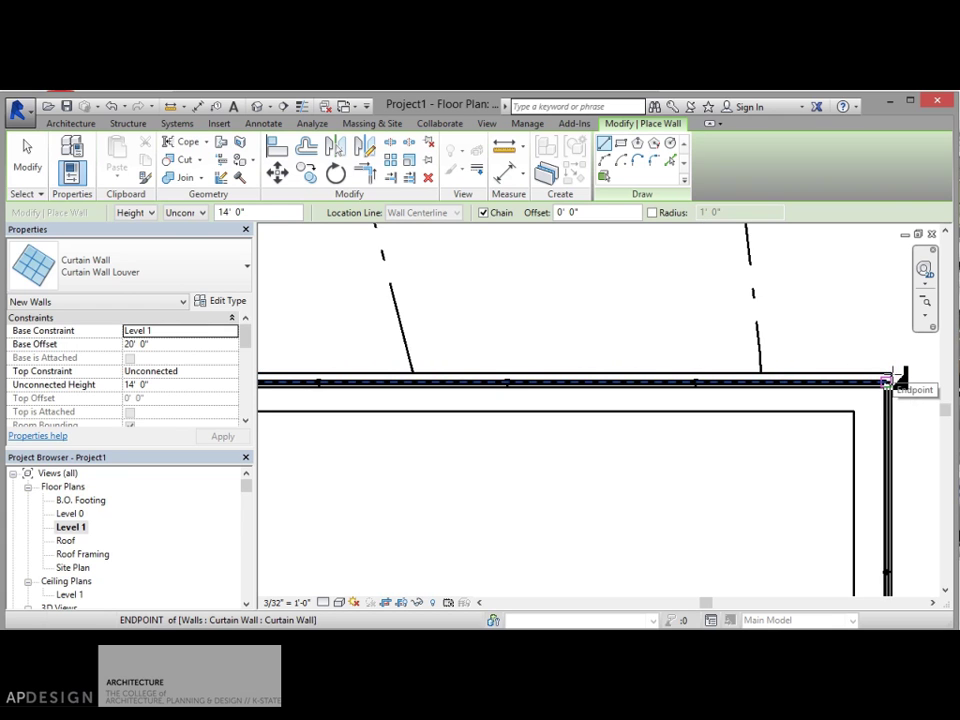
scroll(888, 381, "up", 2)
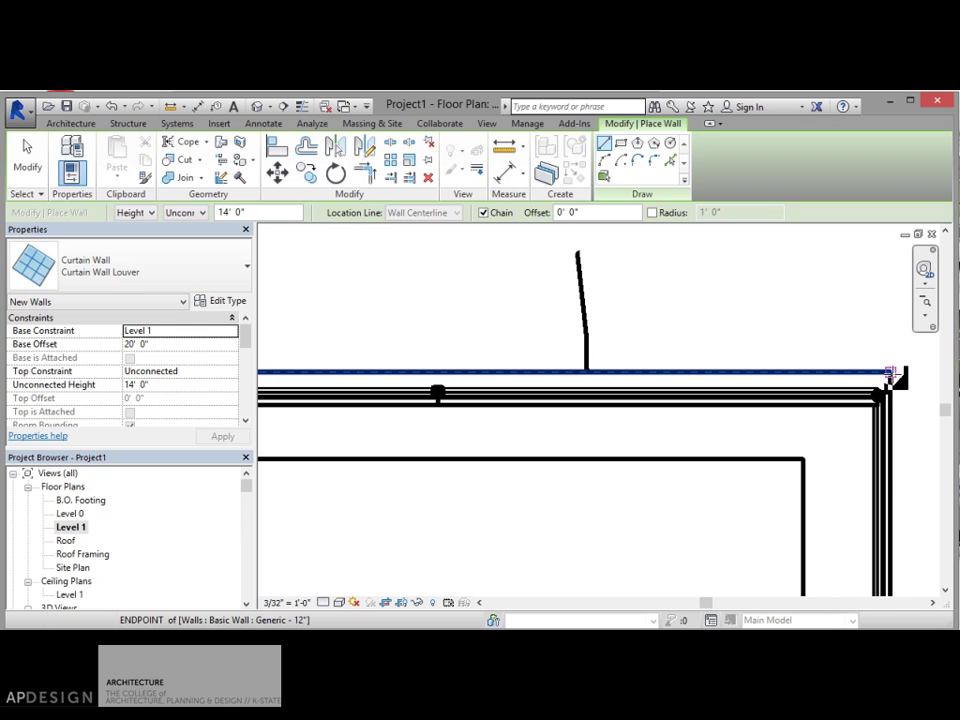
left_click(890, 377)
scroll(880, 378, "down", 3)
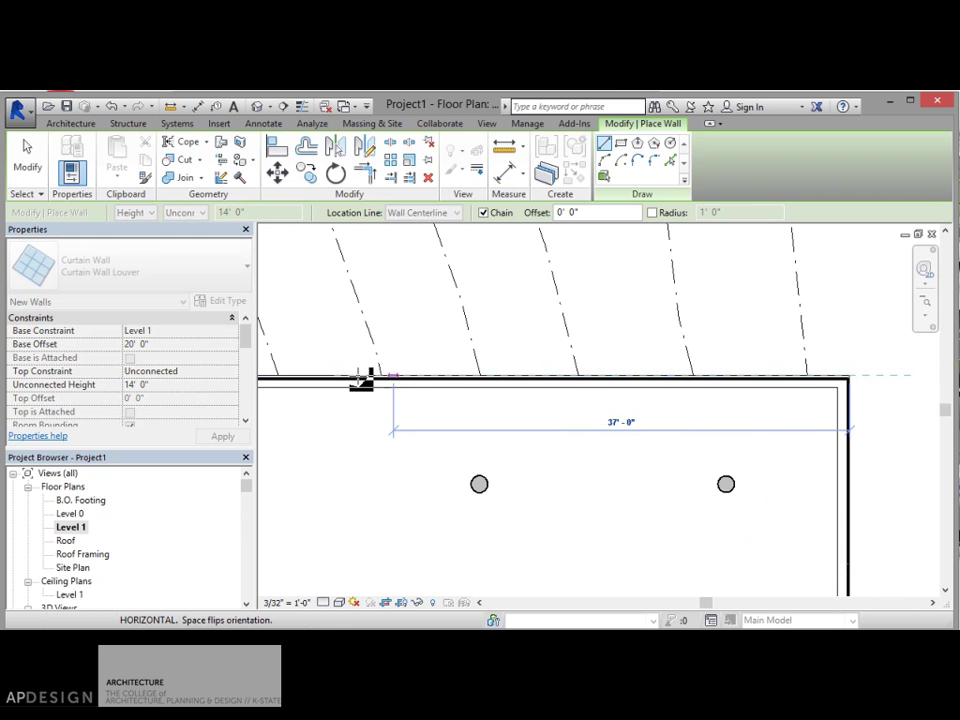
middle_click_drag(362, 381, 615, 462)
scroll(615, 462, "up", 2)
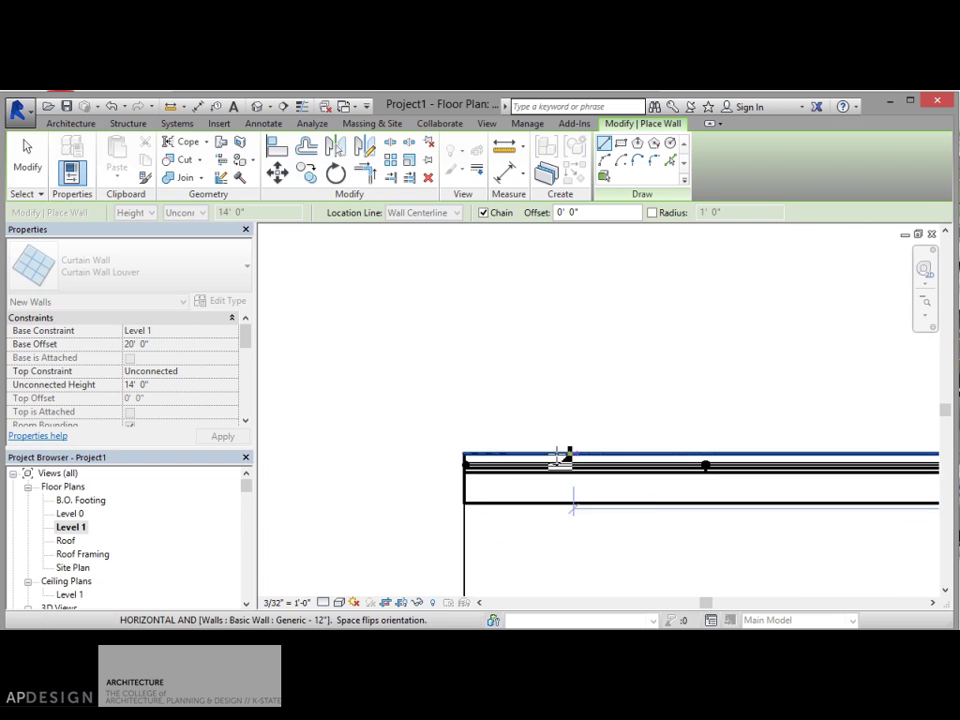
left_click(467, 452)
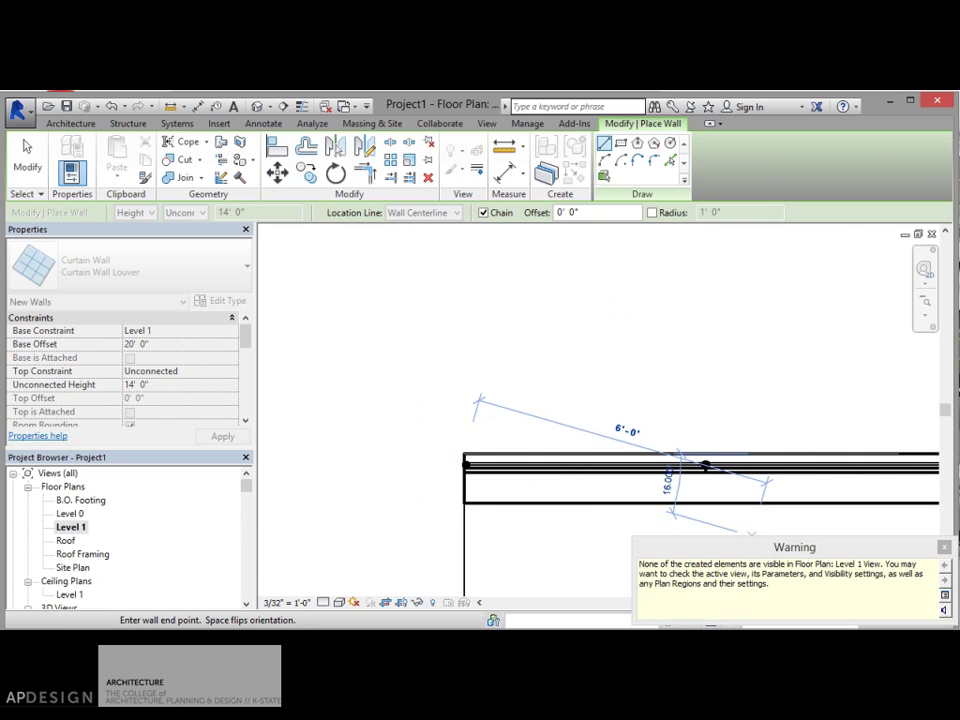
left_click(943, 547)
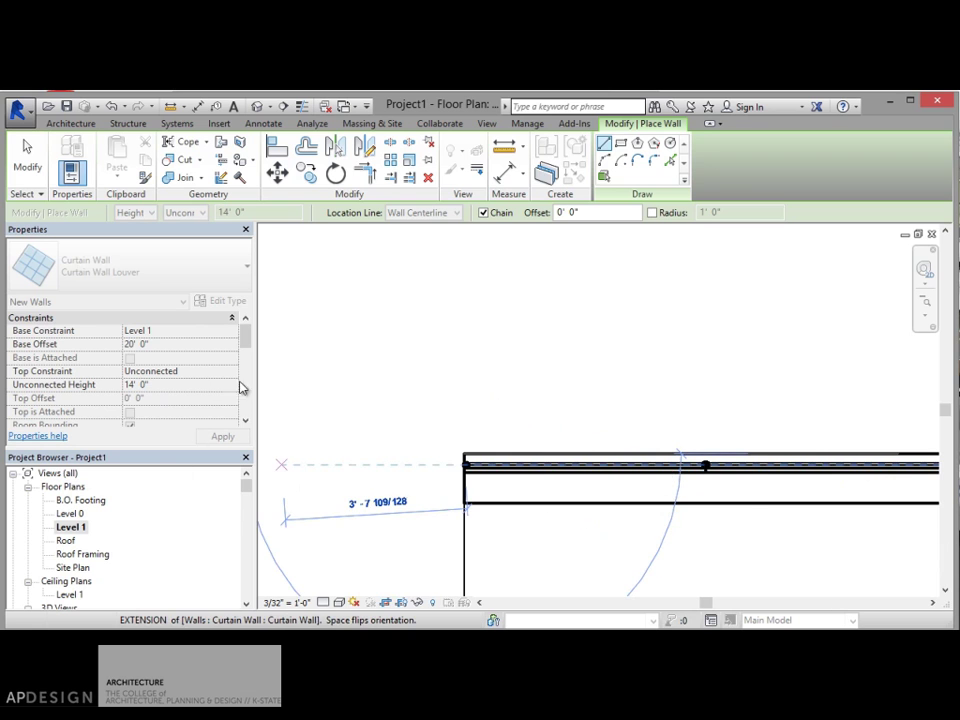
left_click(26, 155)
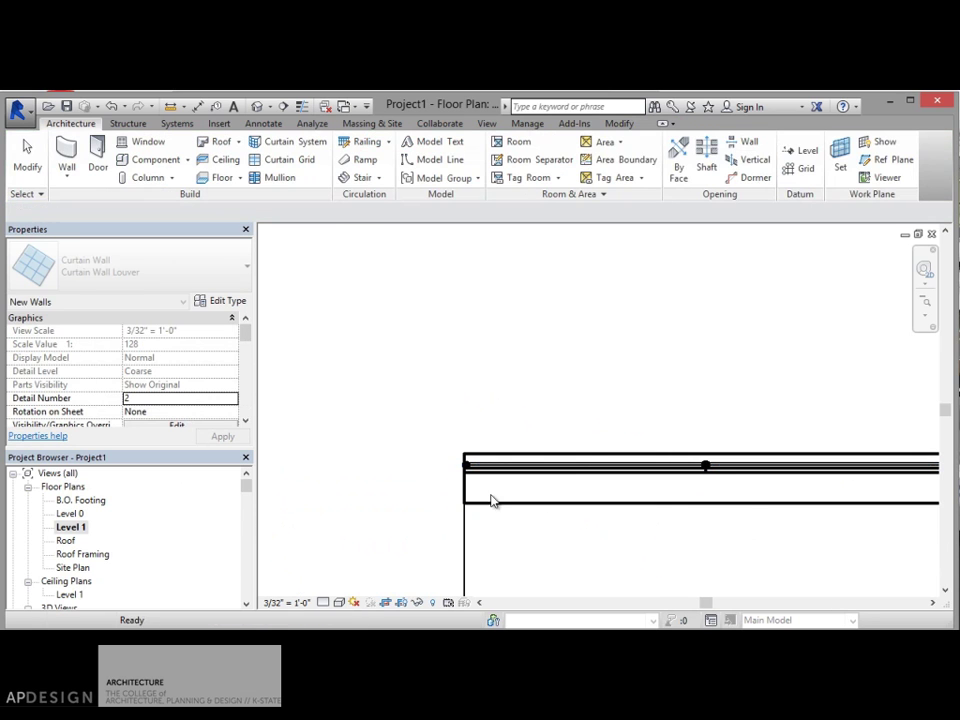
Tab-cycle through overlapping elements to check the wall chain and the single curtain wall
left_click(574, 461)
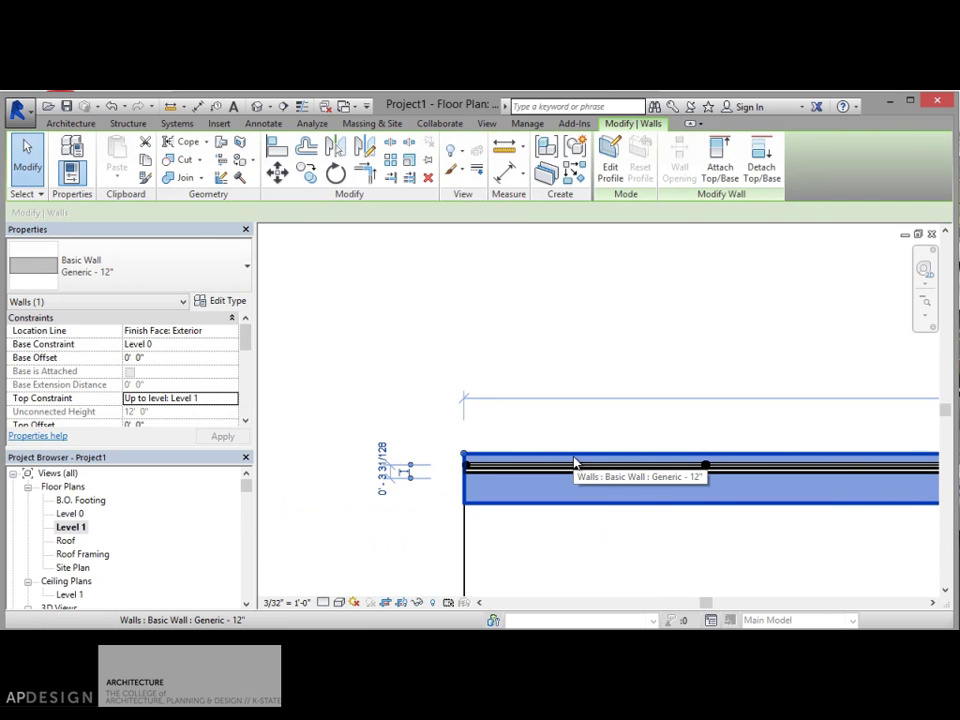
key("Tab")
key("Tab")
key("Tab")
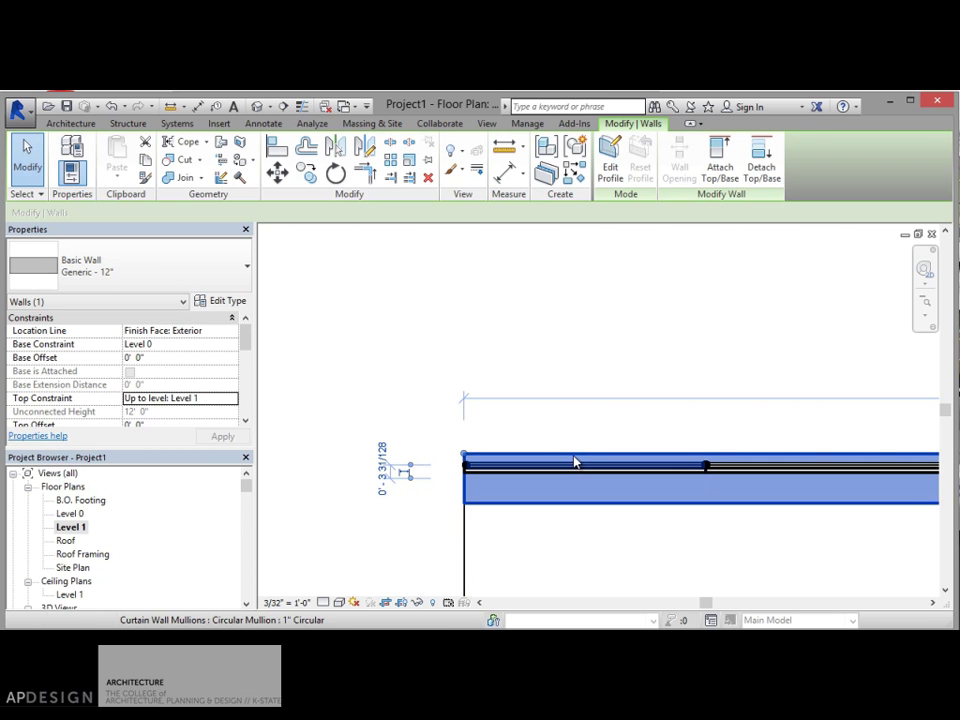
key("Tab")
left_click(574, 461)
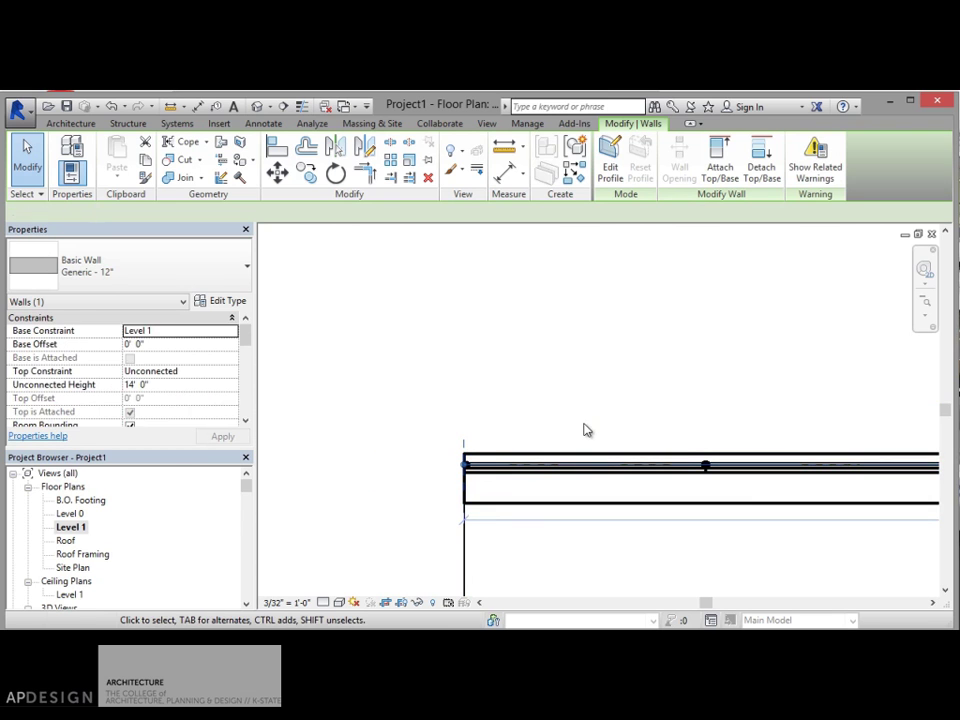
left_click(578, 434)
key("Tab")
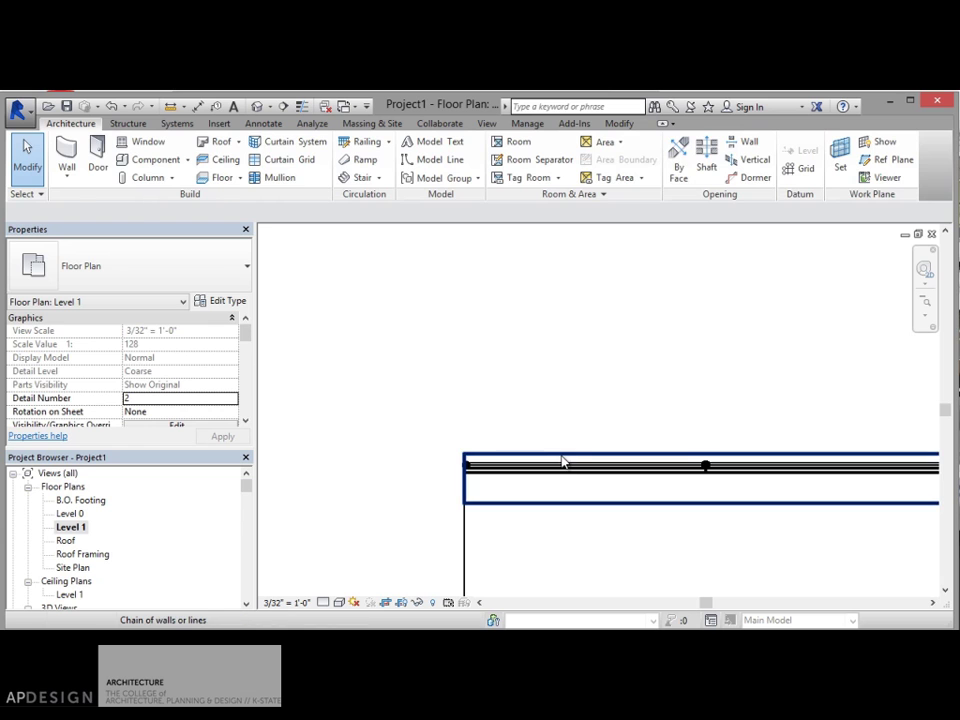
left_click(562, 462)
key("Tab")
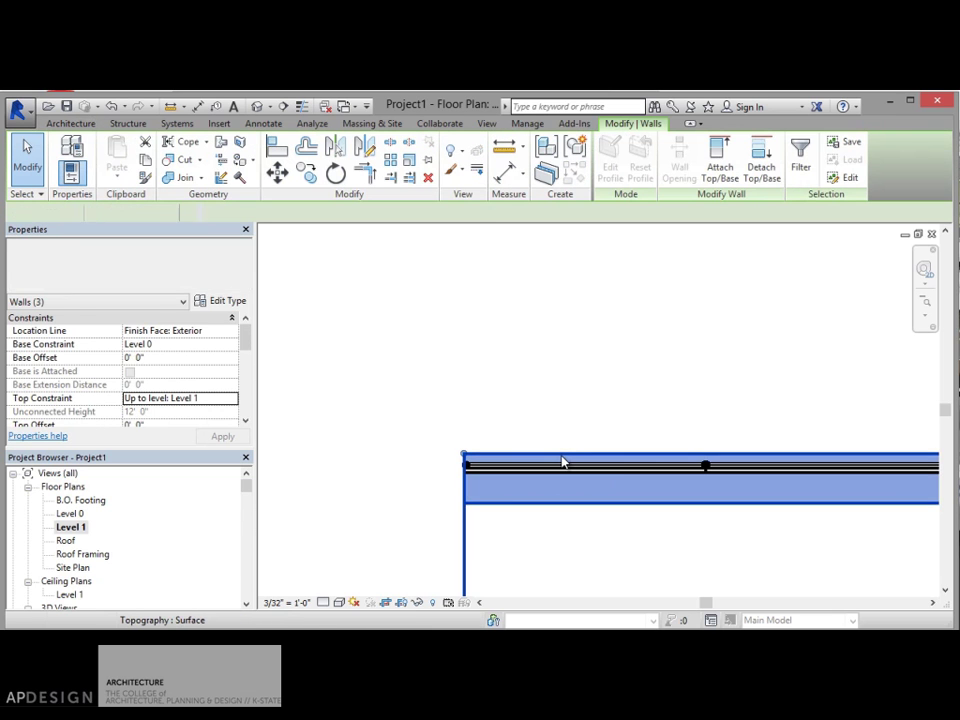
left_click(562, 462)
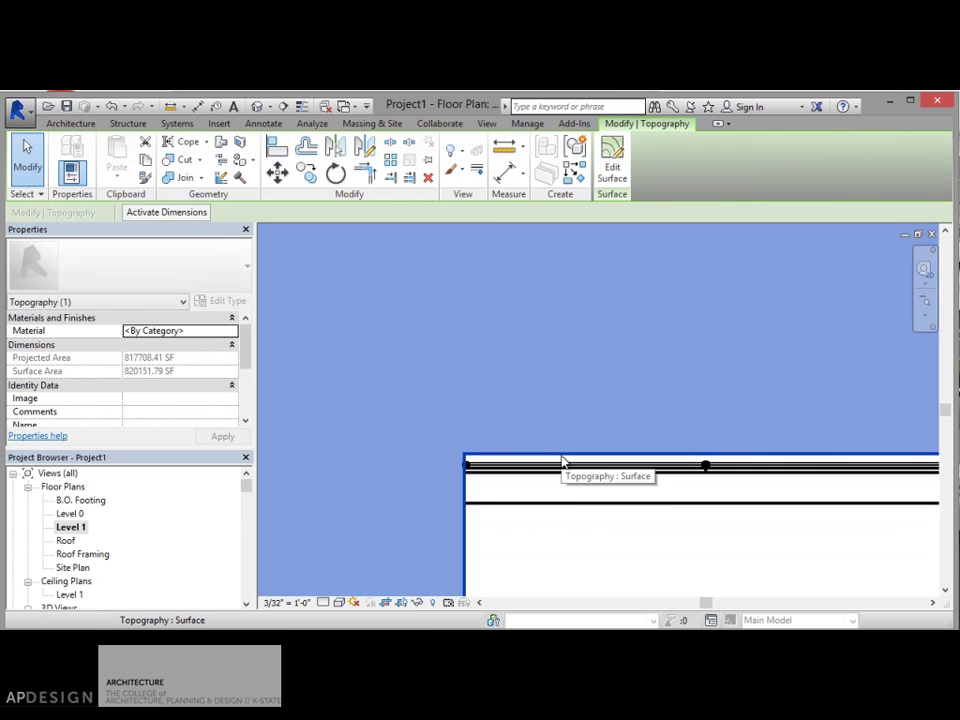
key("Tab")
left_click(562, 462)
key("Tab")
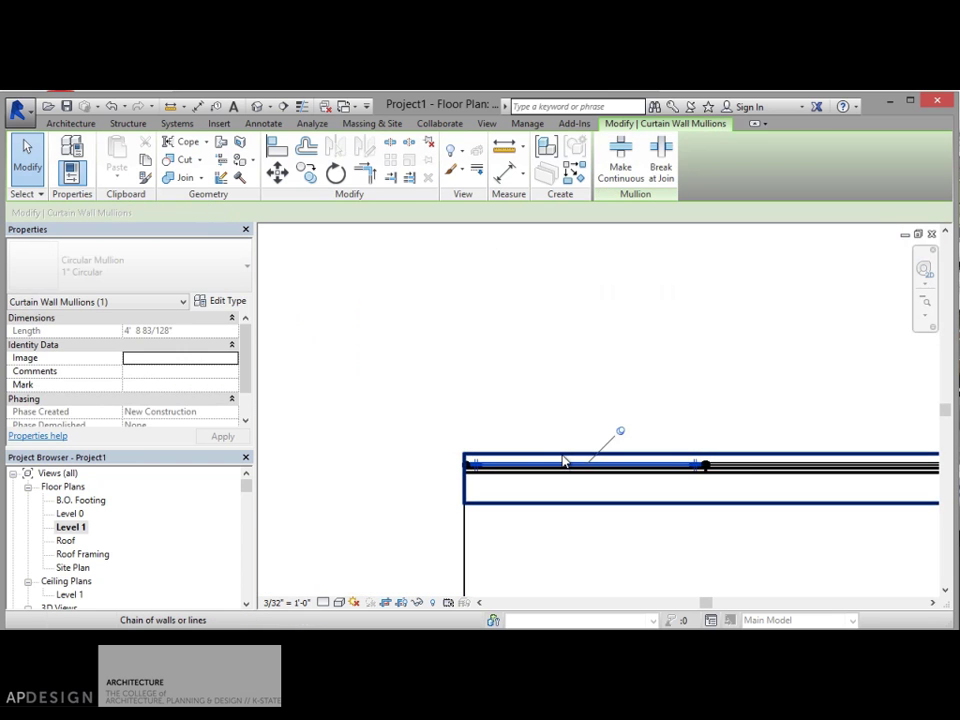
left_click(562, 462)
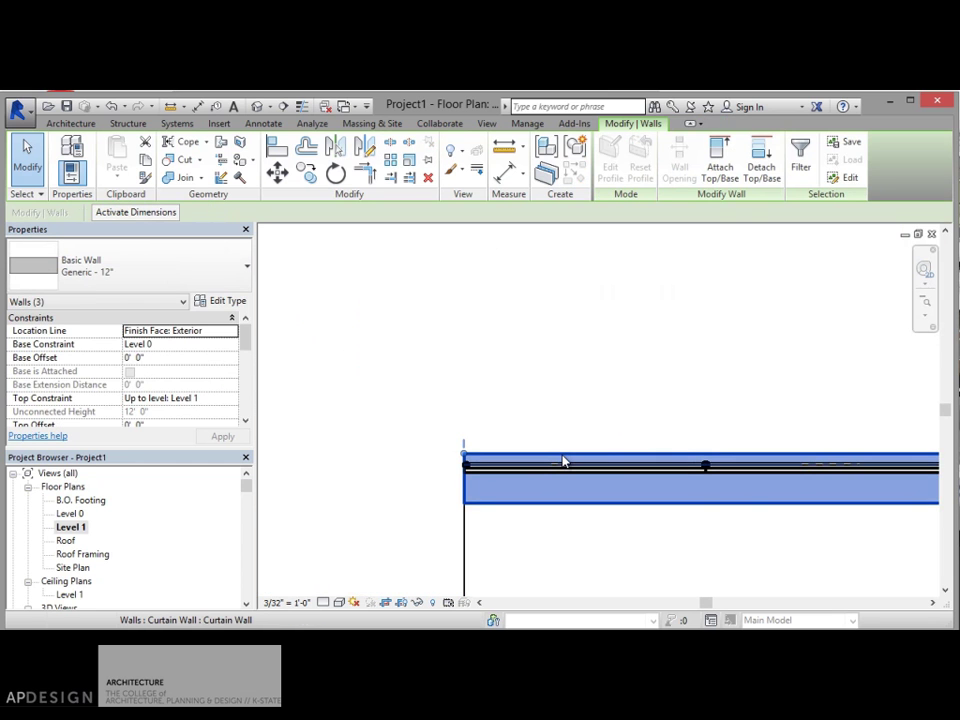
key("Tab")
left_click(562, 462)
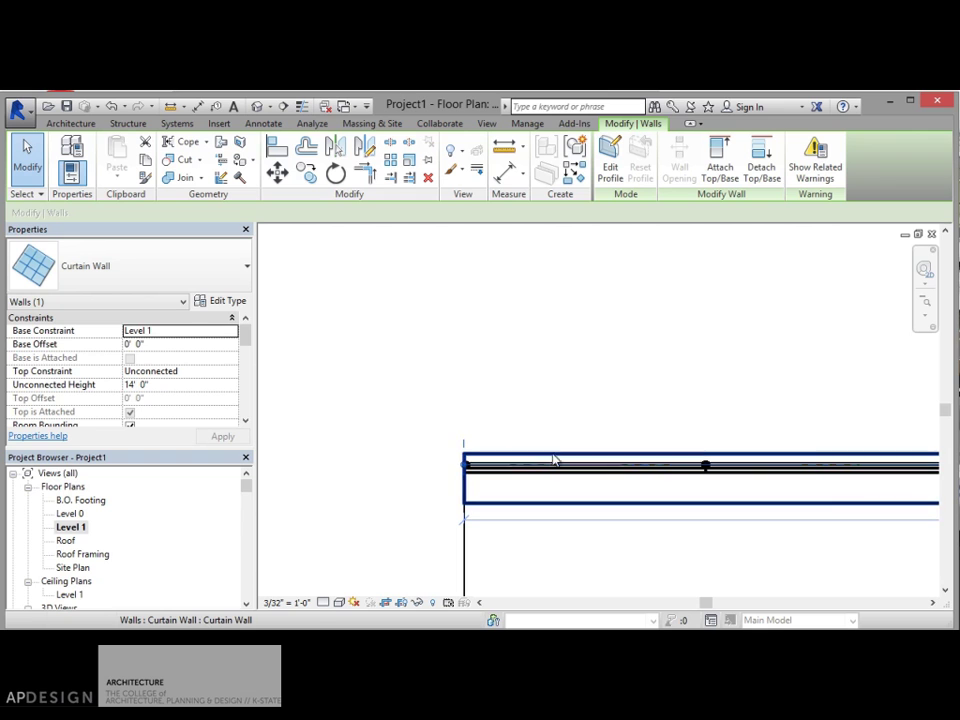
left_click(411, 426)
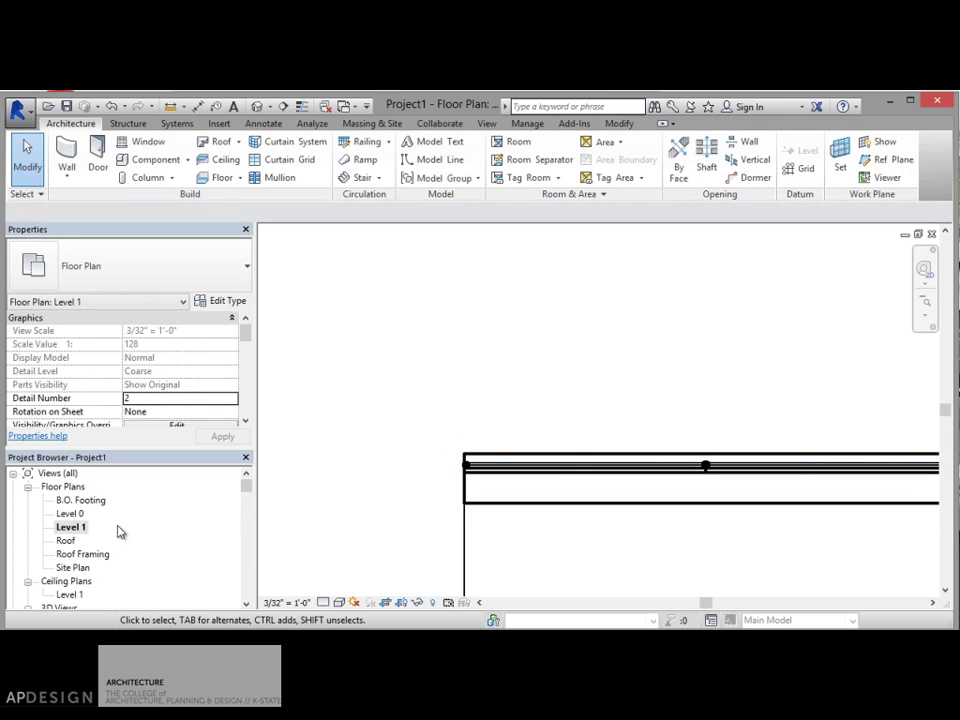
Open the 3D view and select the louver curtain wall
scroll(248, 500, "down", 3)
double_click(65, 540)
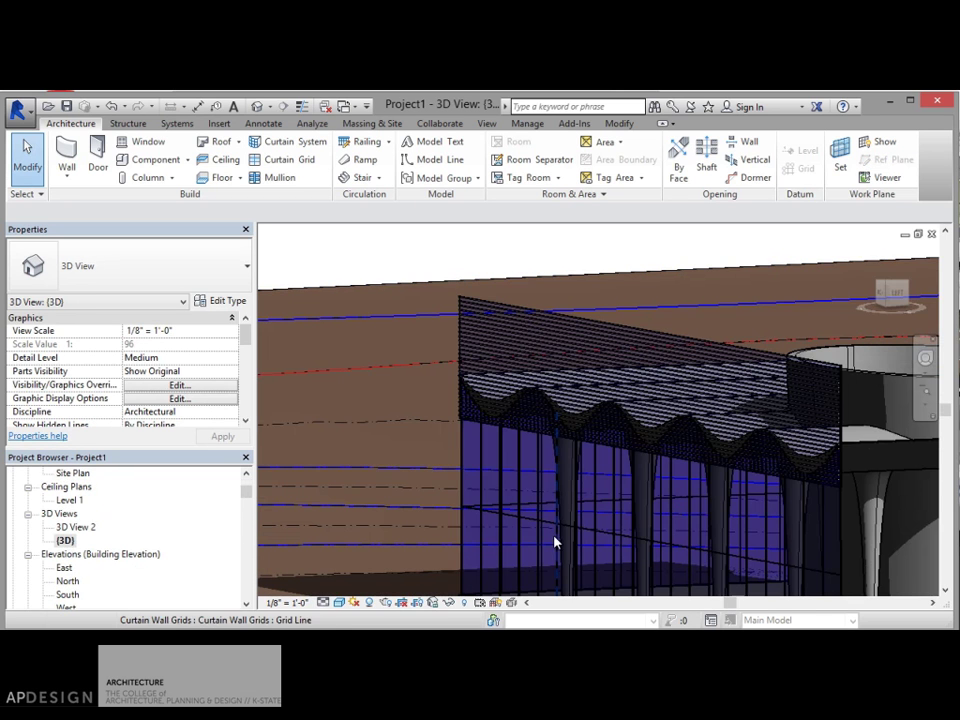
middle_click_drag(556, 543, 602, 497, "shift")
left_click(598, 372)
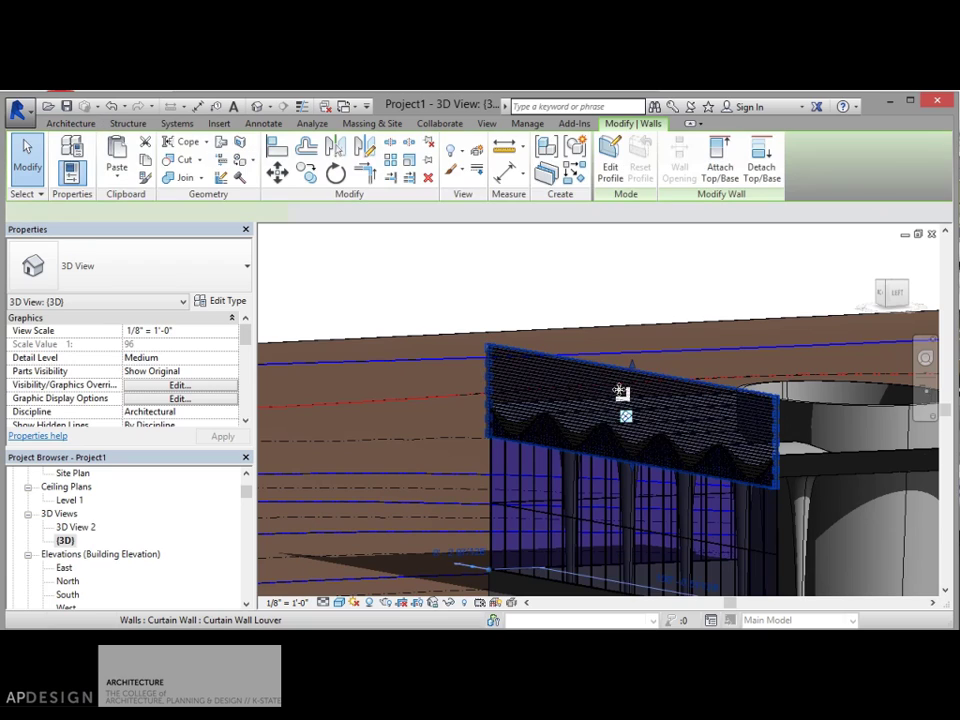
Set the louver wall's Unconnected Height to 7' 0", keeping the 20' 0" base offset
scroll(675, 440, "up", 3)
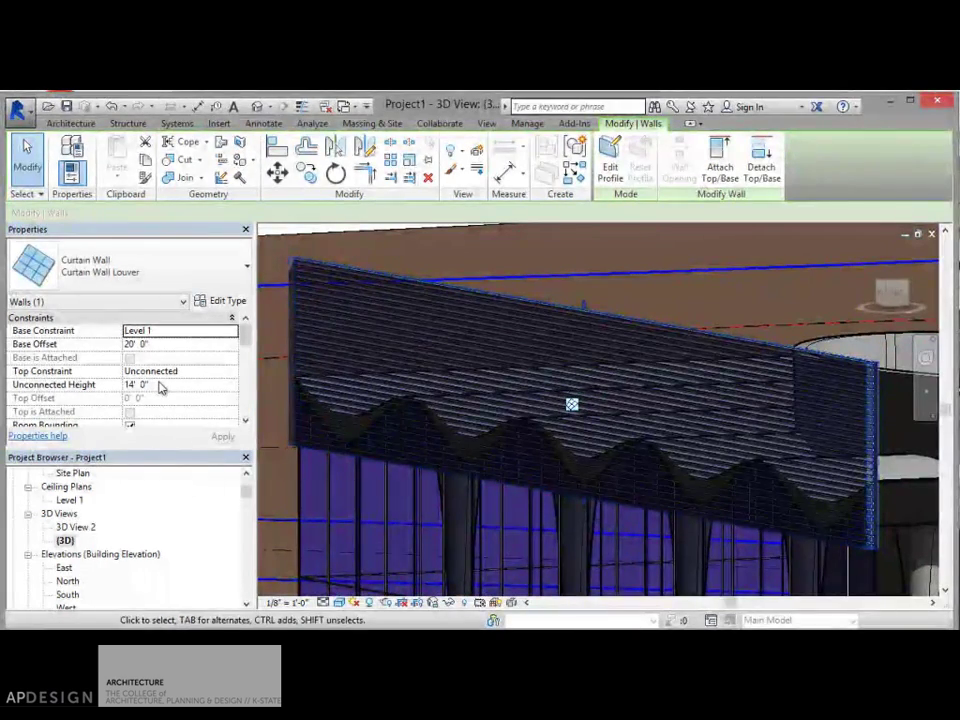
left_click(160, 385)
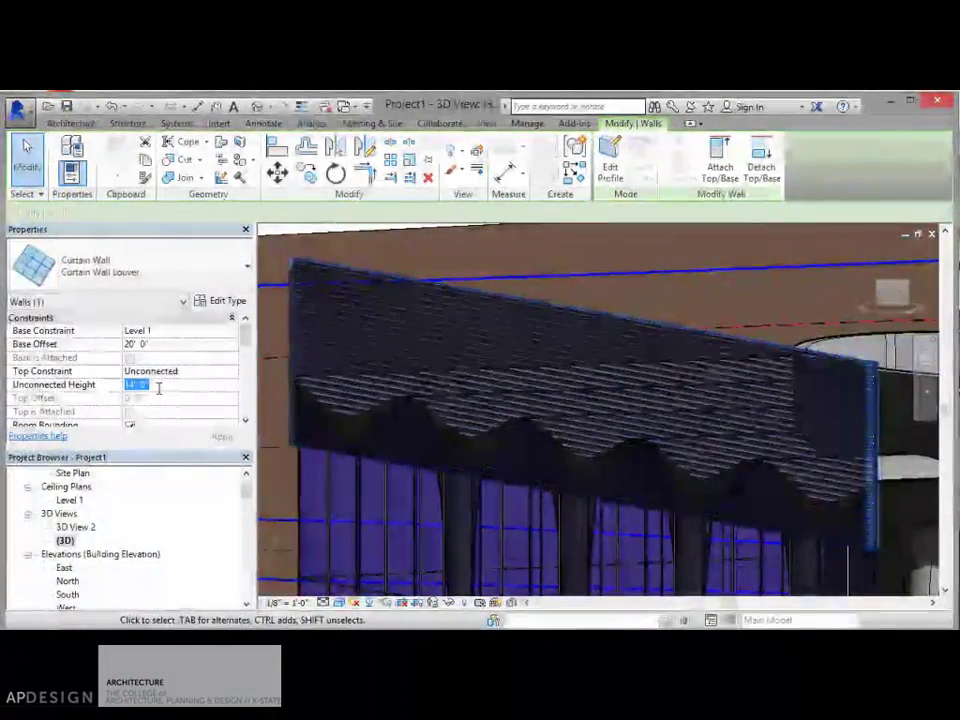
type("6")
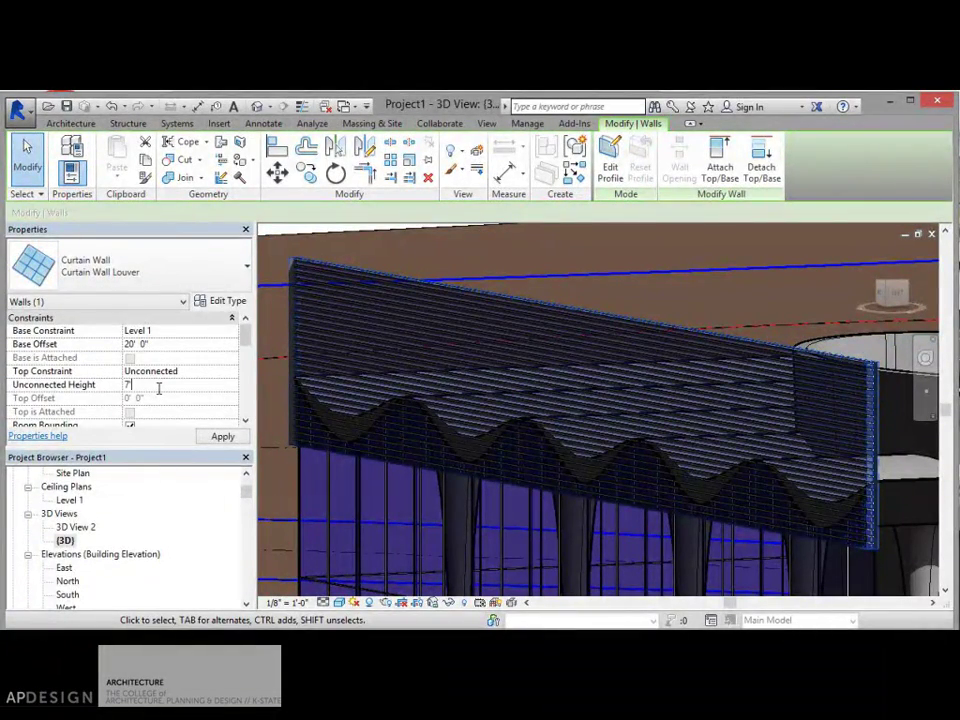
key("Return")
left_click(160, 345)
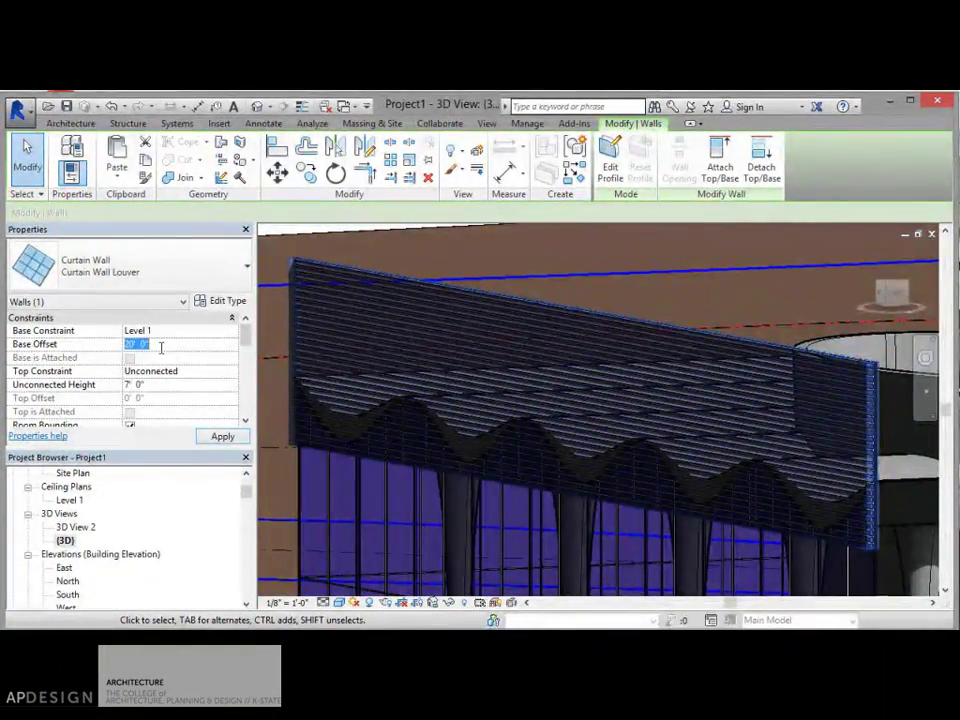
left_click(166, 345)
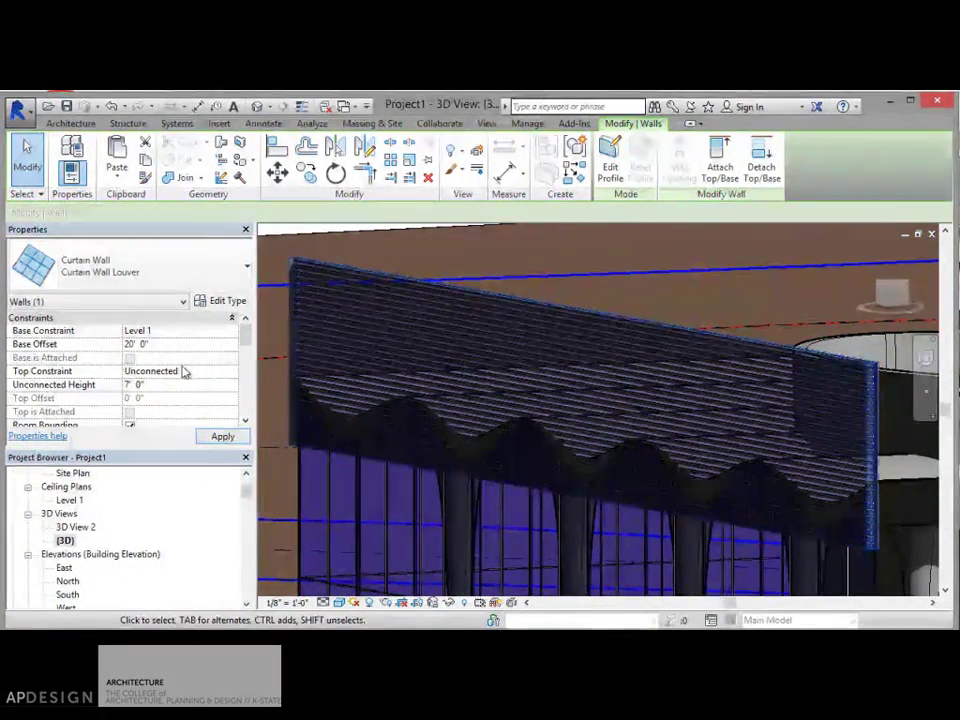
left_click(195, 372)
left_click(233, 373)
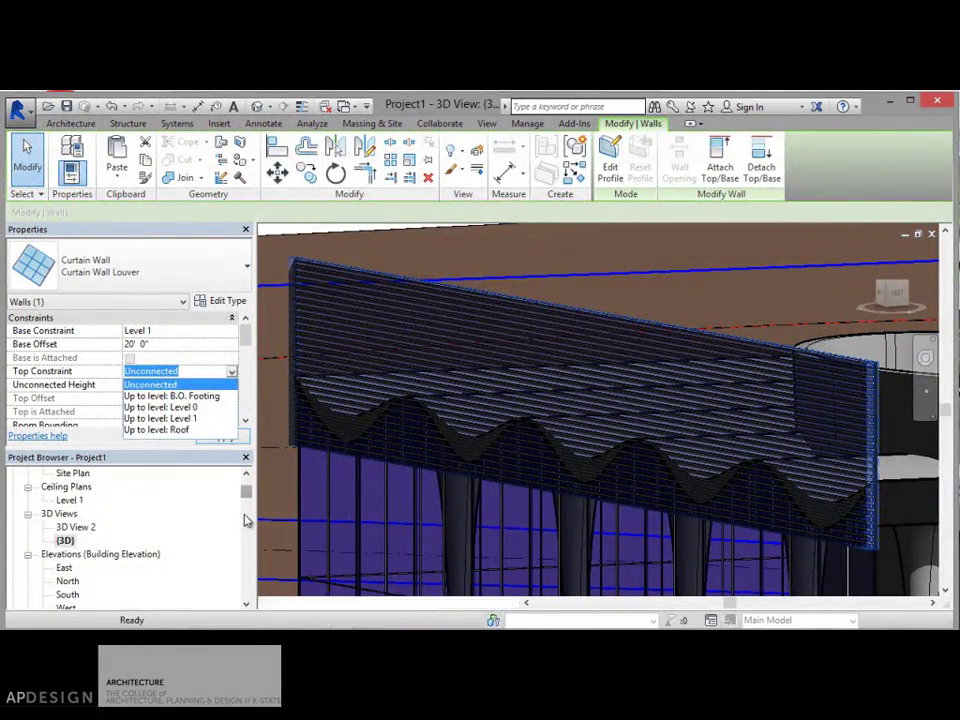
mouse_move(245, 492)
left_mouse_down()
mouse_move(247, 535)
mouse_move(247, 494)
left_mouse_up()
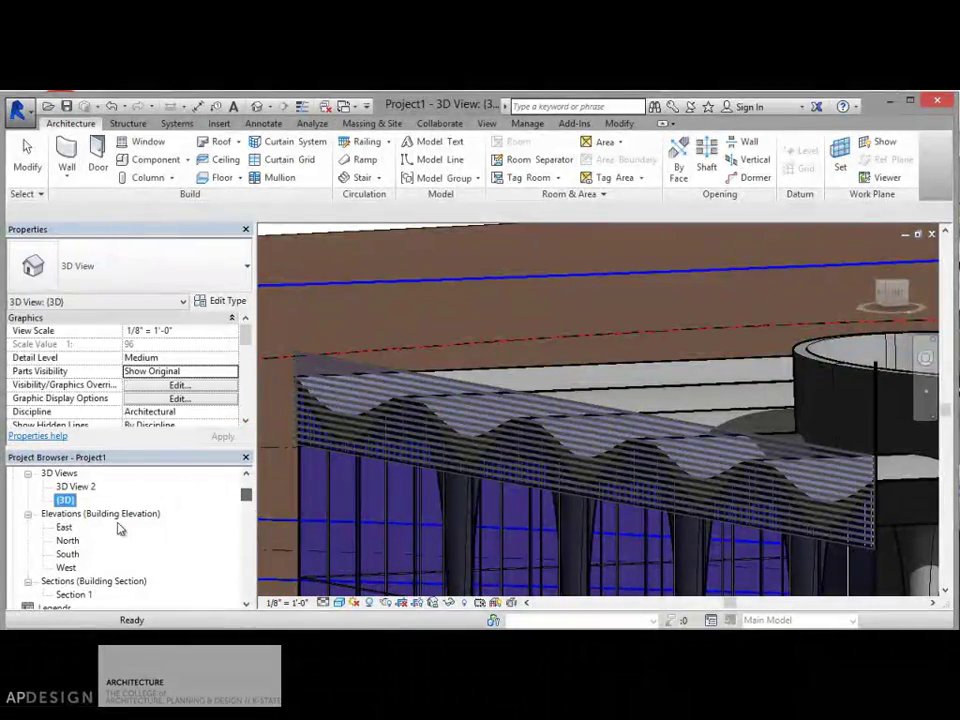
Open the East elevation and pan to the level markers
double_click(65, 527)
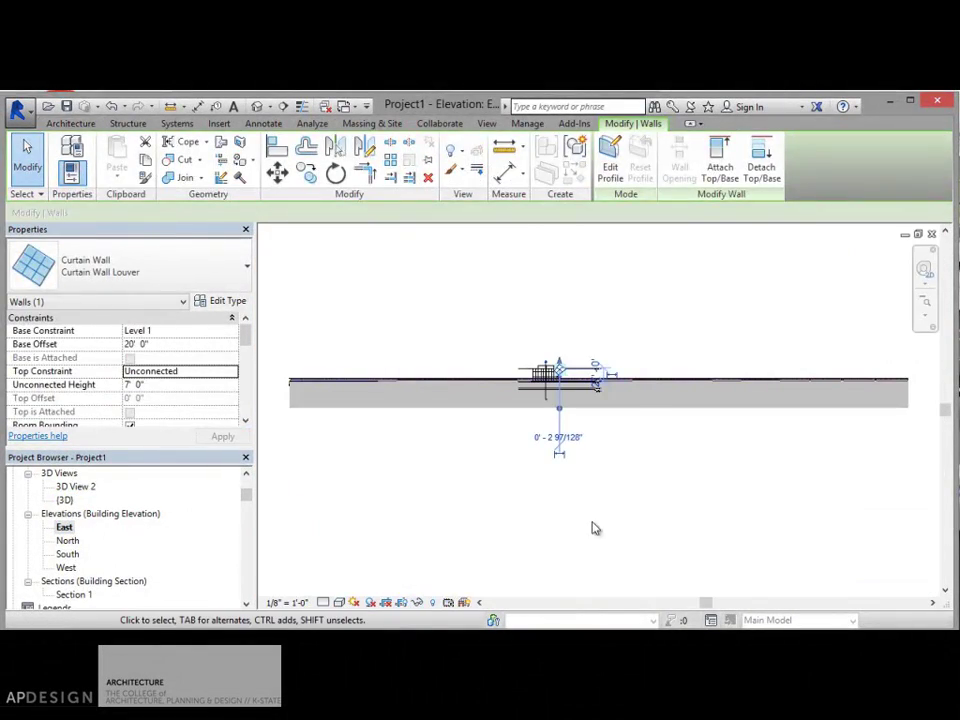
left_click(688, 465)
scroll(546, 358, "up", 5)
scroll(686, 529, "down", 4)
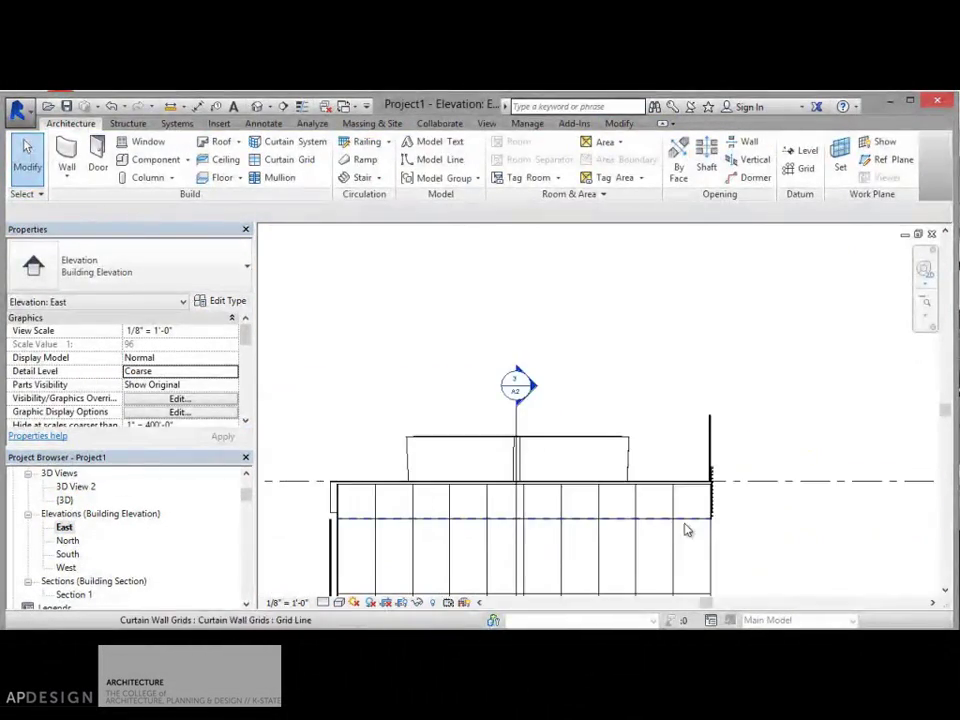
middle_click_drag(836, 568, 703, 487)
scroll(741, 439, "up", 5)
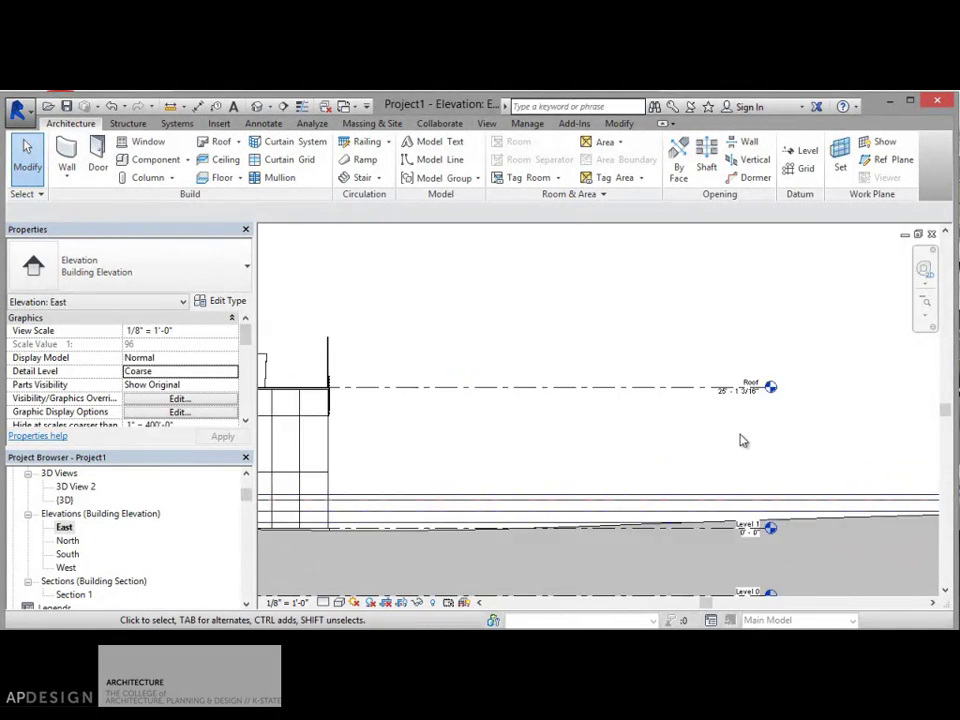
Copy the Roof level downward and set the new level's elevation to 20'
left_click(692, 368)
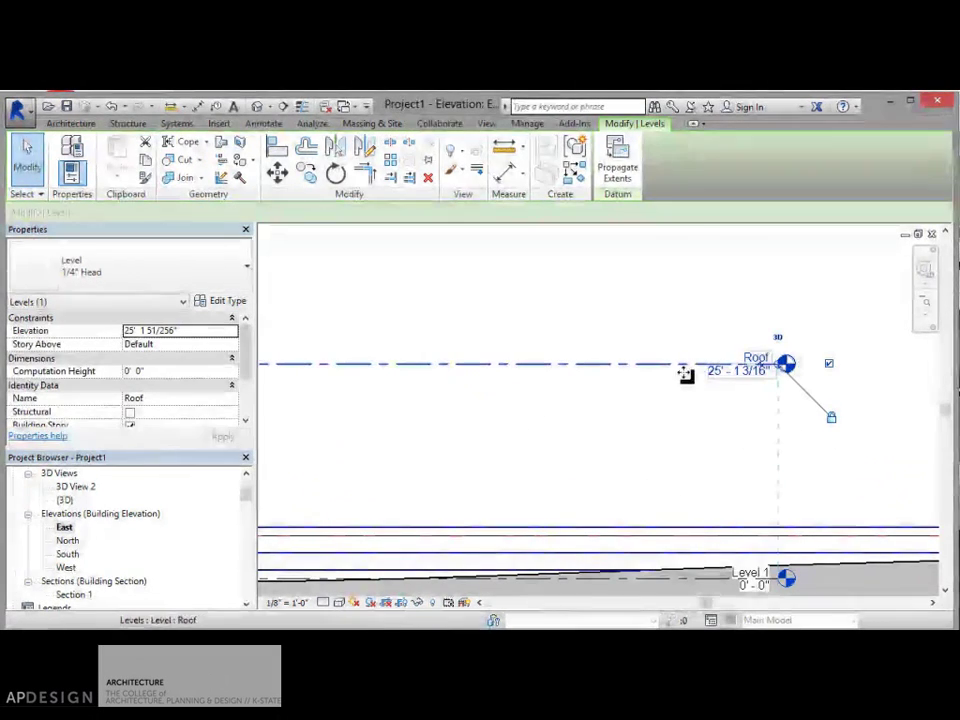
left_click_drag(686, 368, 690, 410, "ctrl")
left_click(723, 419)
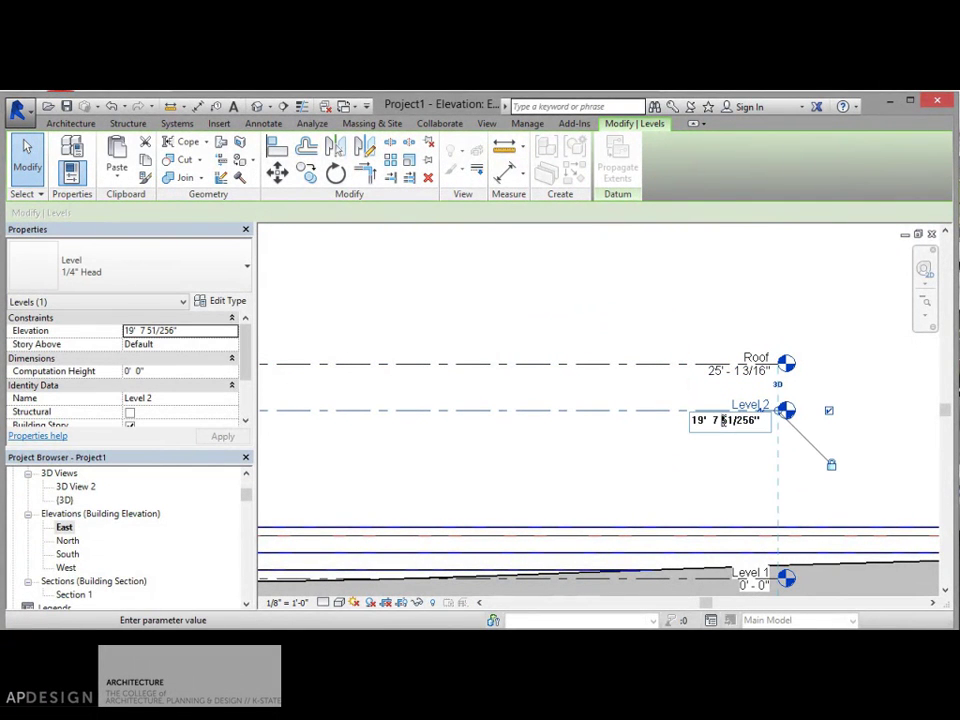
left_click_drag(760, 420, 681, 420)
key("BackSpace")
type("20'")
key("Return")
Rename the new level to 'T.O.CurtainWall'
left_click(751, 399)
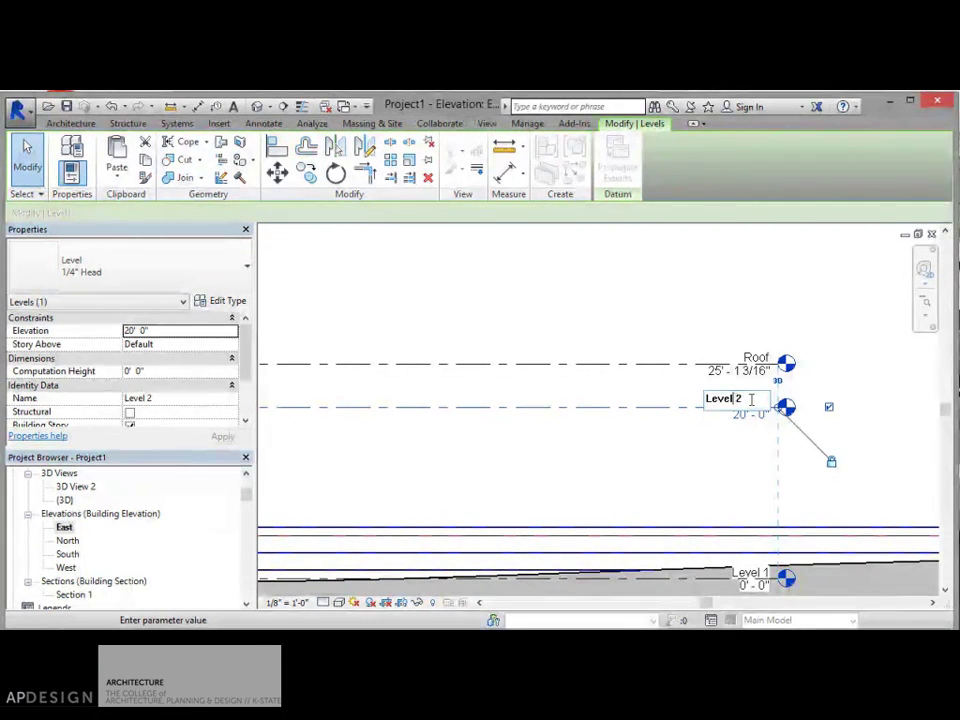
left_click_drag(751, 399, 692, 403)
type("T.O.Cu")
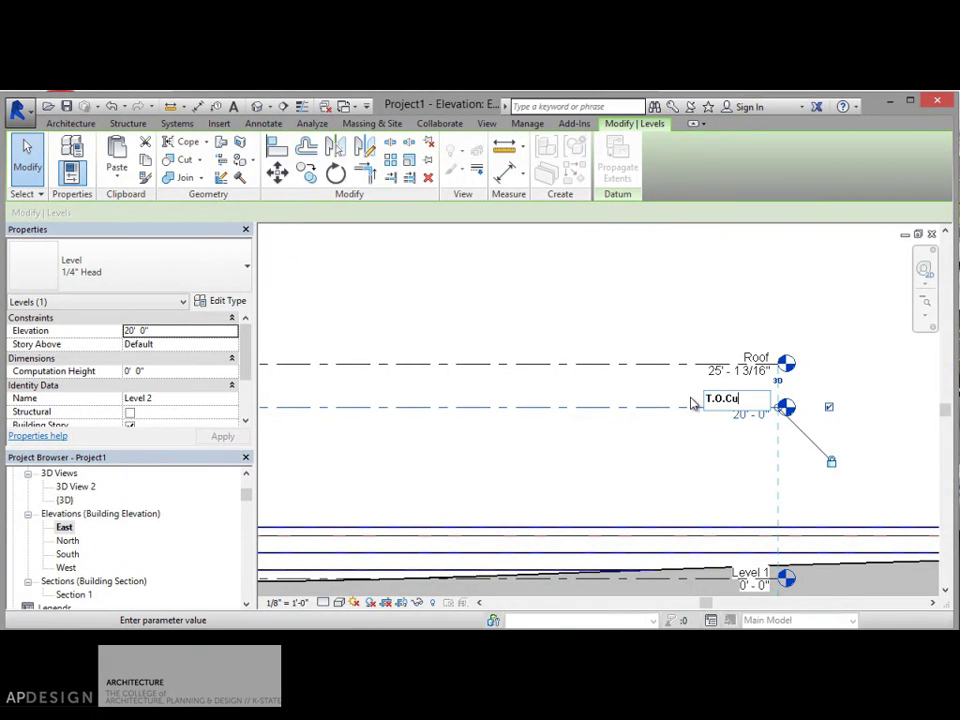
type("rtainWall")
key("Return")
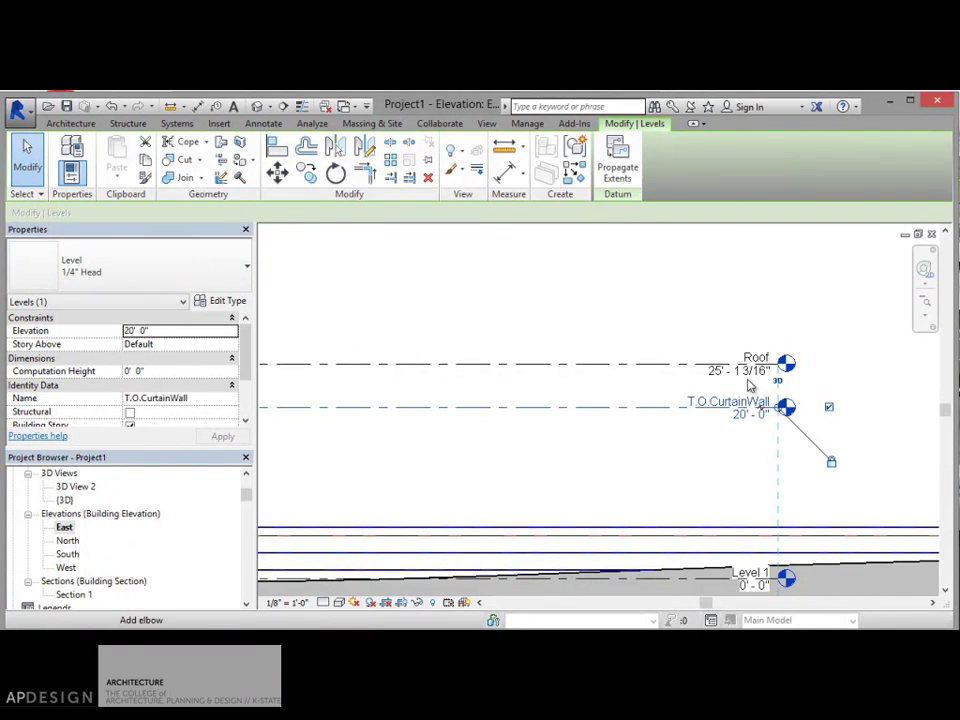
scroll(671, 443, "down", 4)
scroll(396, 438, "up", 4)
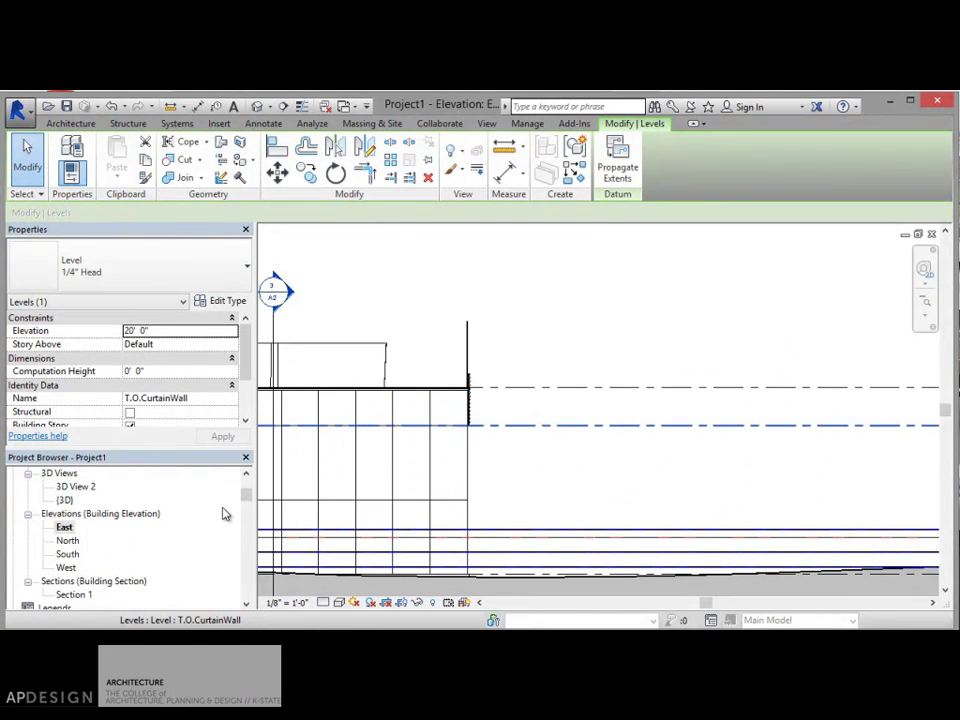
left_click_drag(246, 497, 246, 484)
Switch to the default 3D view and select the Curtain Wall Louver wall
double_click(70, 527)
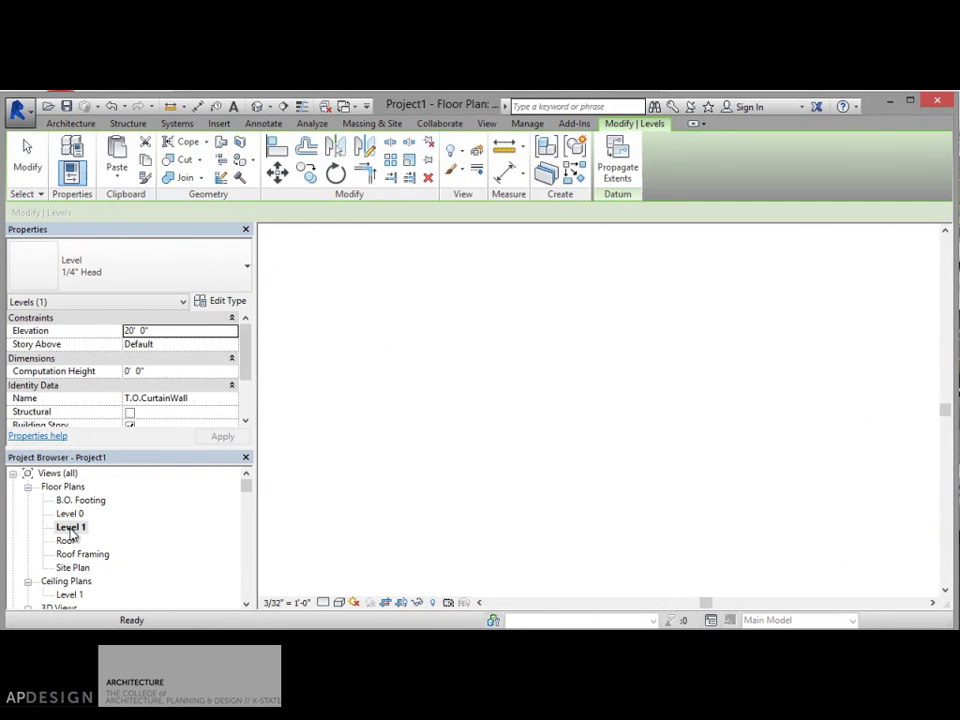
mouse_move(246, 486)
left_mouse_down()
mouse_move(246, 514)
mouse_move(247, 491)
left_mouse_up()
double_click(68, 527)
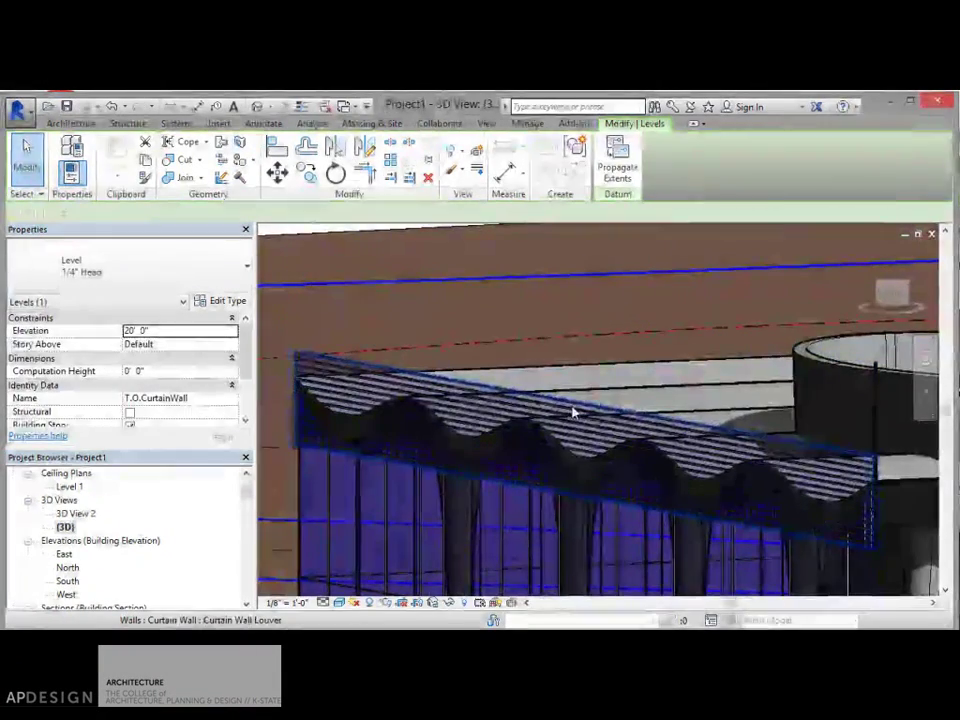
left_click(573, 411)
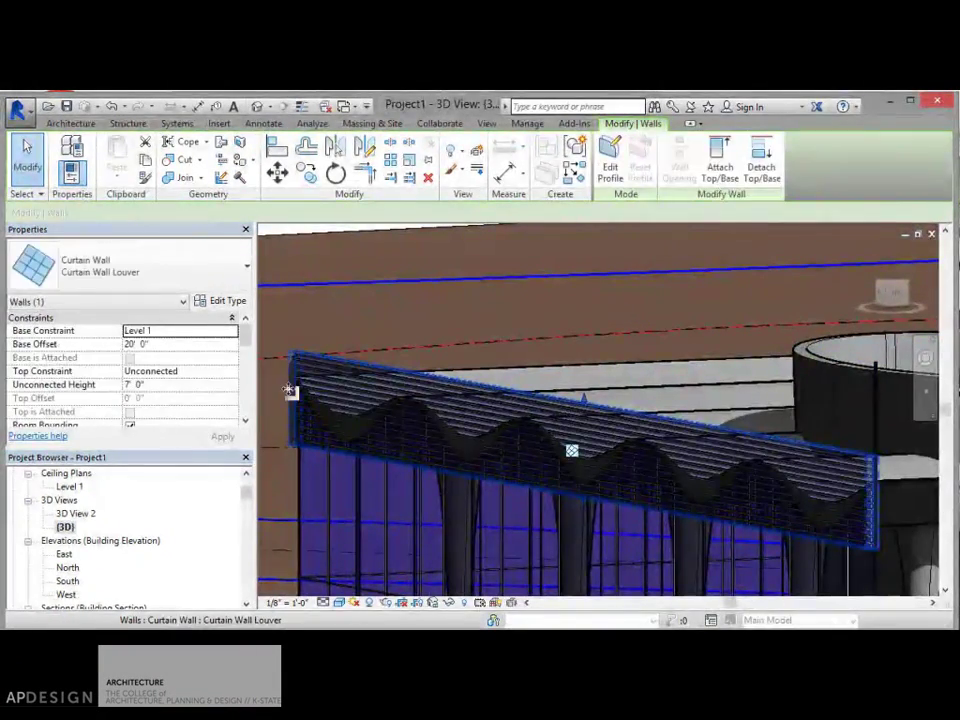
Try setting Top Constraint to T.O.CurtainWall, then cancel the resulting error
left_click(163, 373)
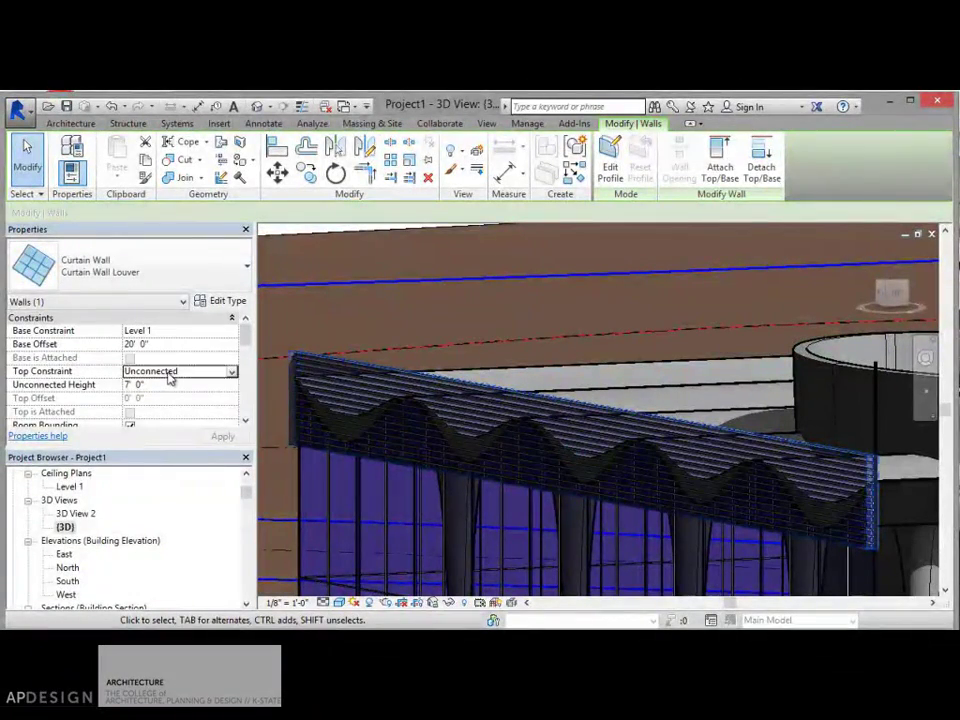
left_click(230, 373)
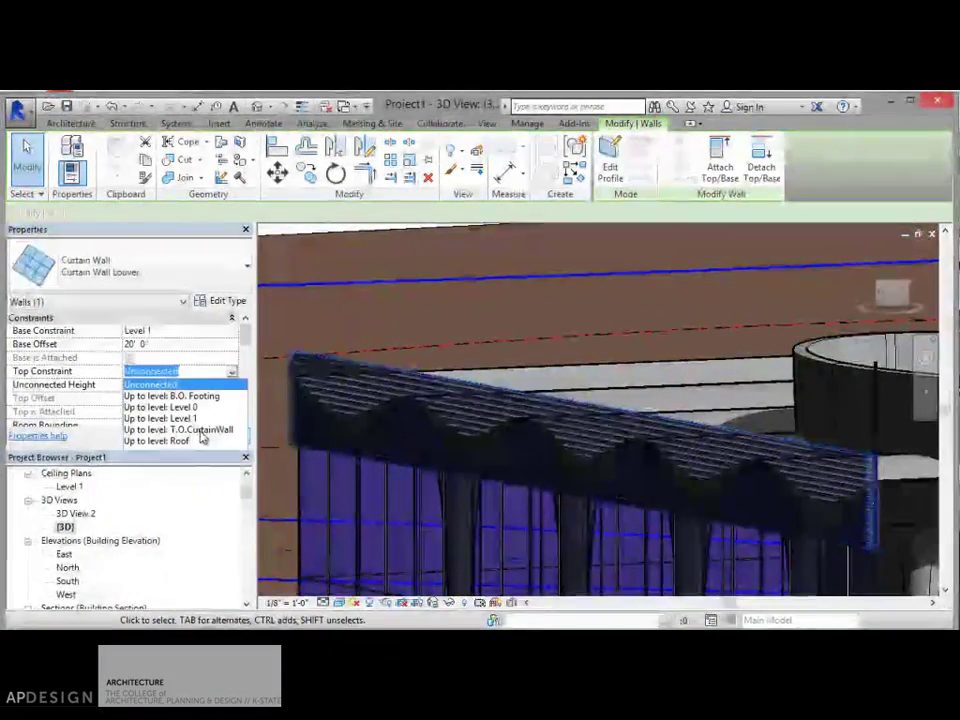
left_click(180, 429)
left_click(223, 438)
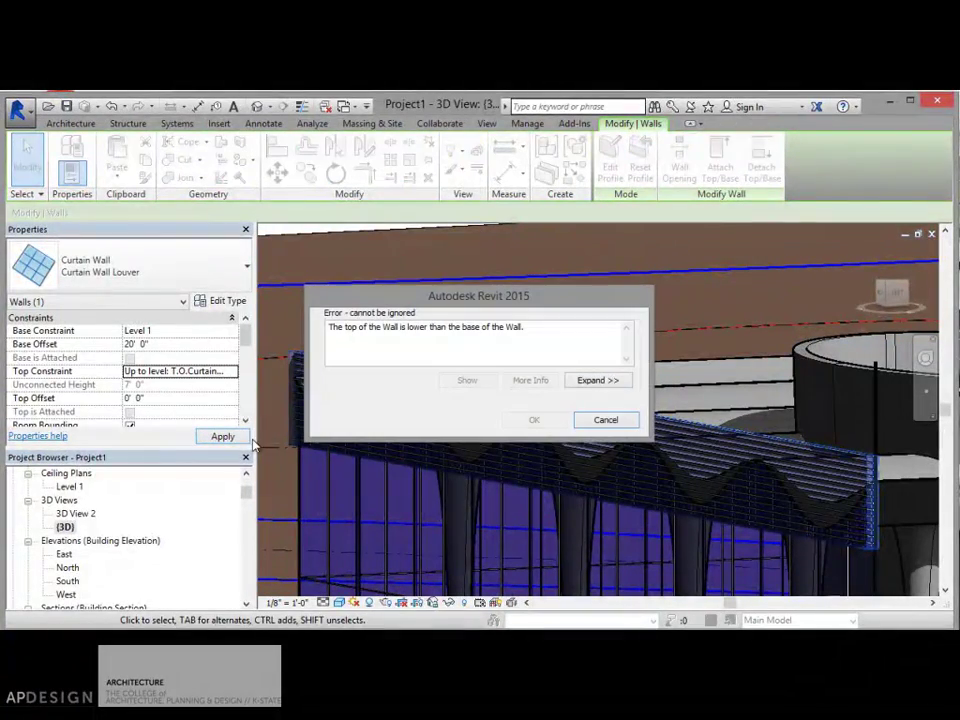
left_click(598, 420)
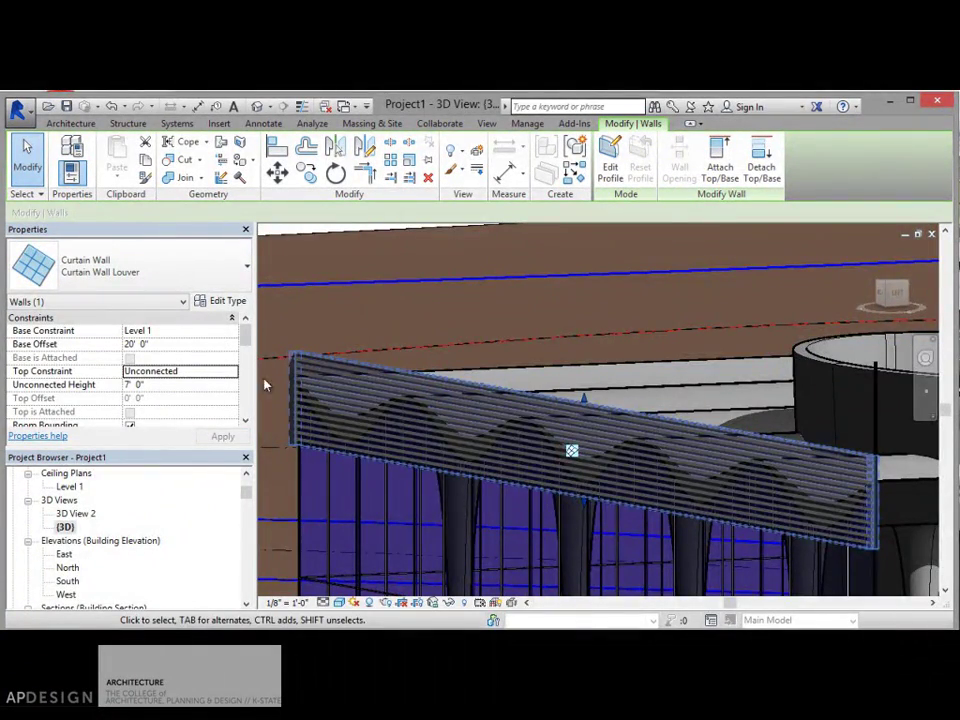
Set the louver wall's Base Offset to 7' and Unconnected Height to 0
middle_click_drag(265, 385, 470, 435, "shift")
left_click(161, 345)
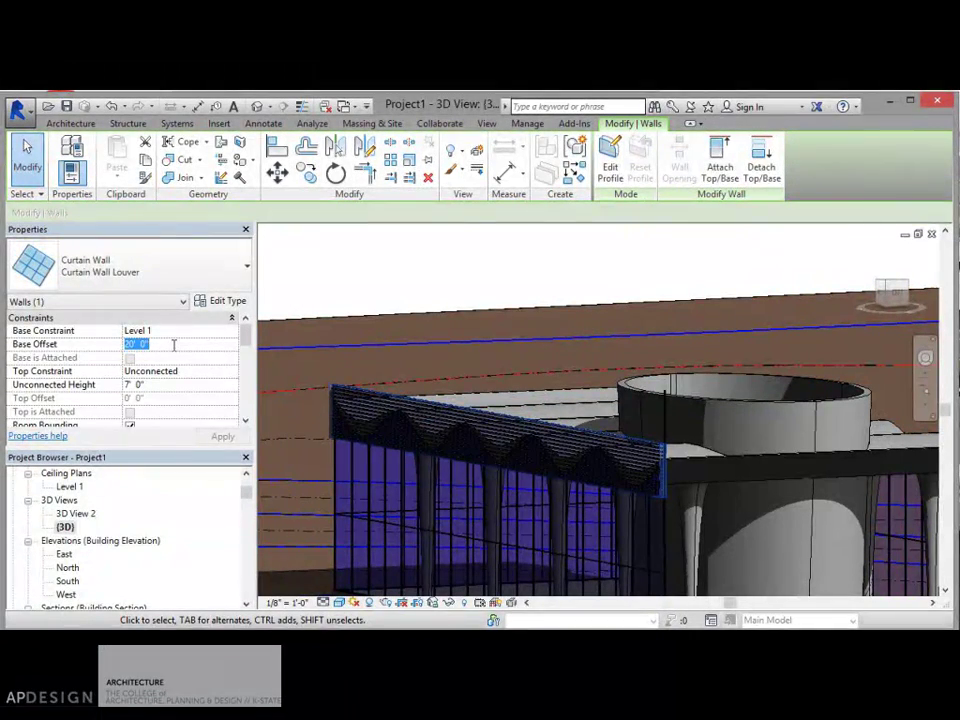
type("7")
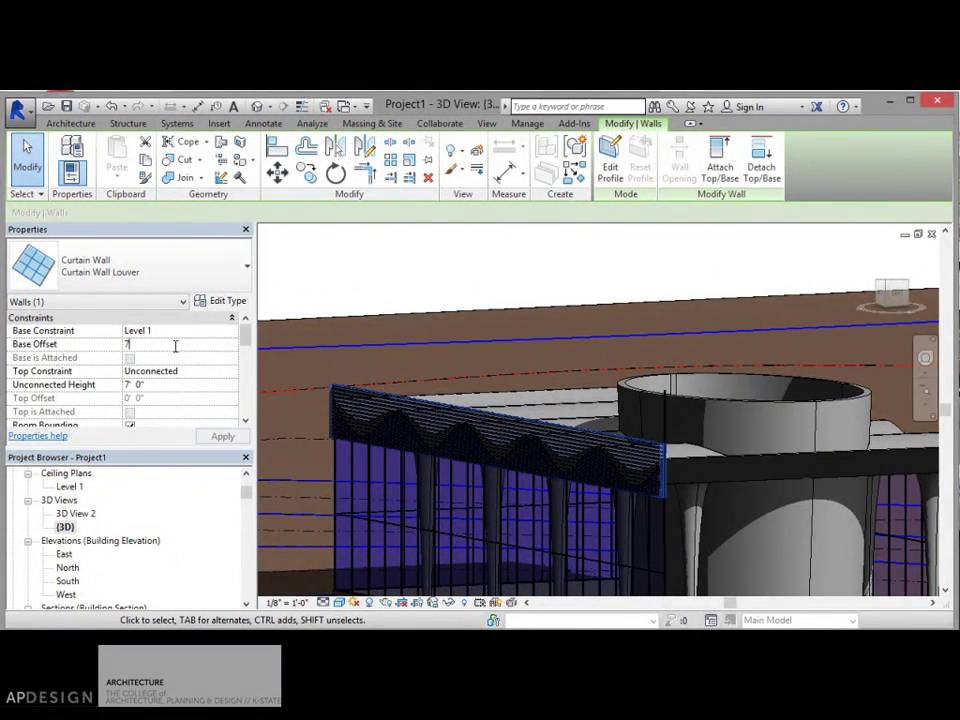
left_click(169, 385)
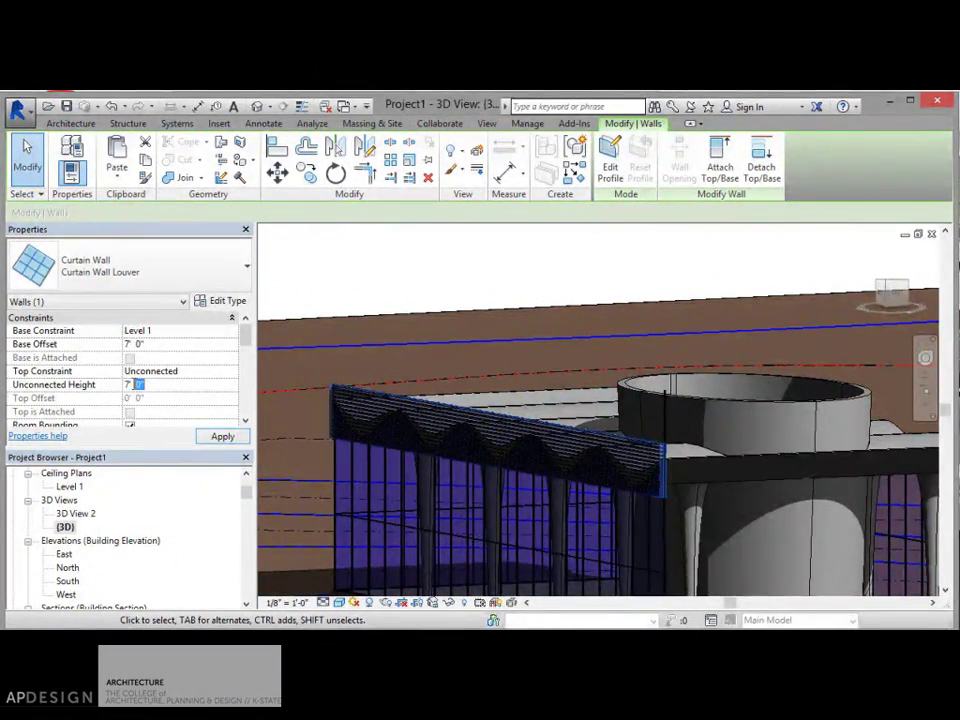
double_click(150, 385)
type("0")
key("shift+Tab")
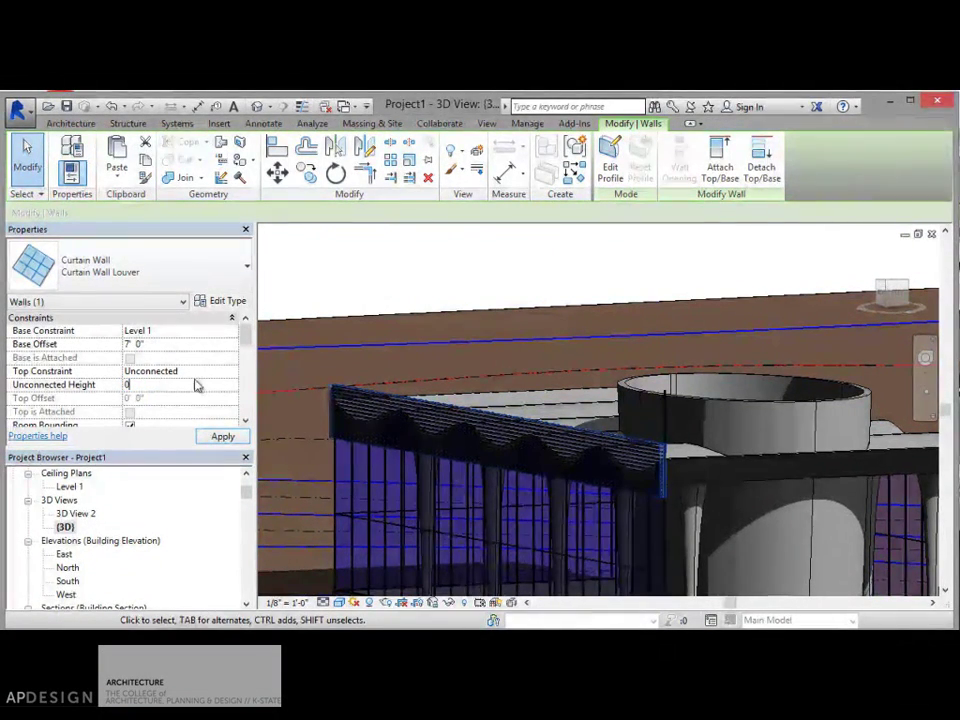
Constrain the wall top Up to level: T.O.CurtainWall, apply, and orbit to inspect it
left_click(232, 372)
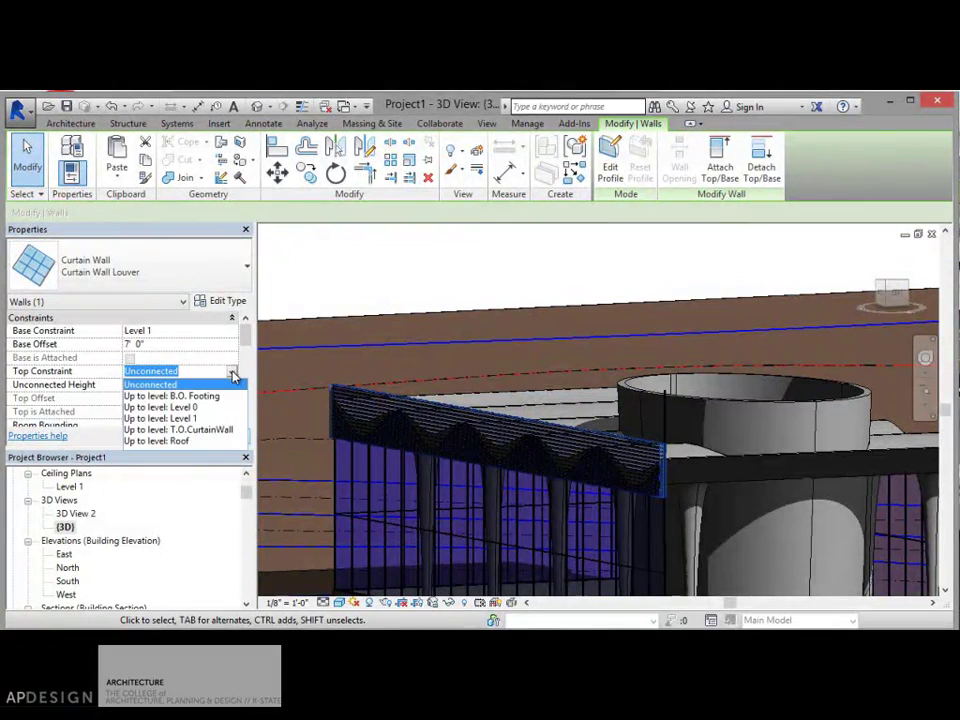
left_click(185, 429)
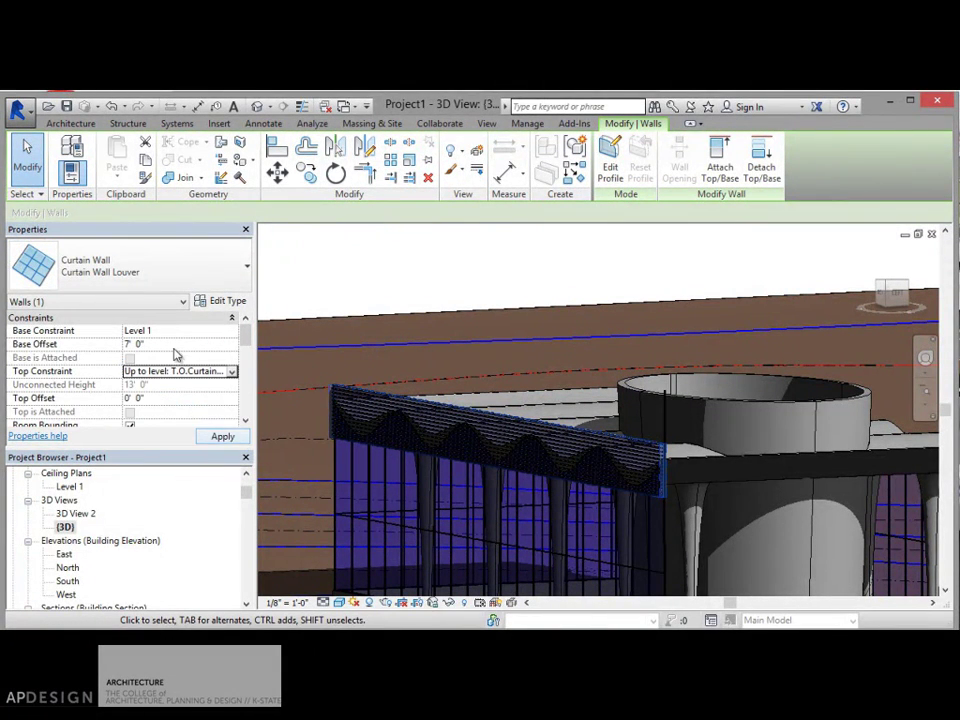
left_click(221, 437)
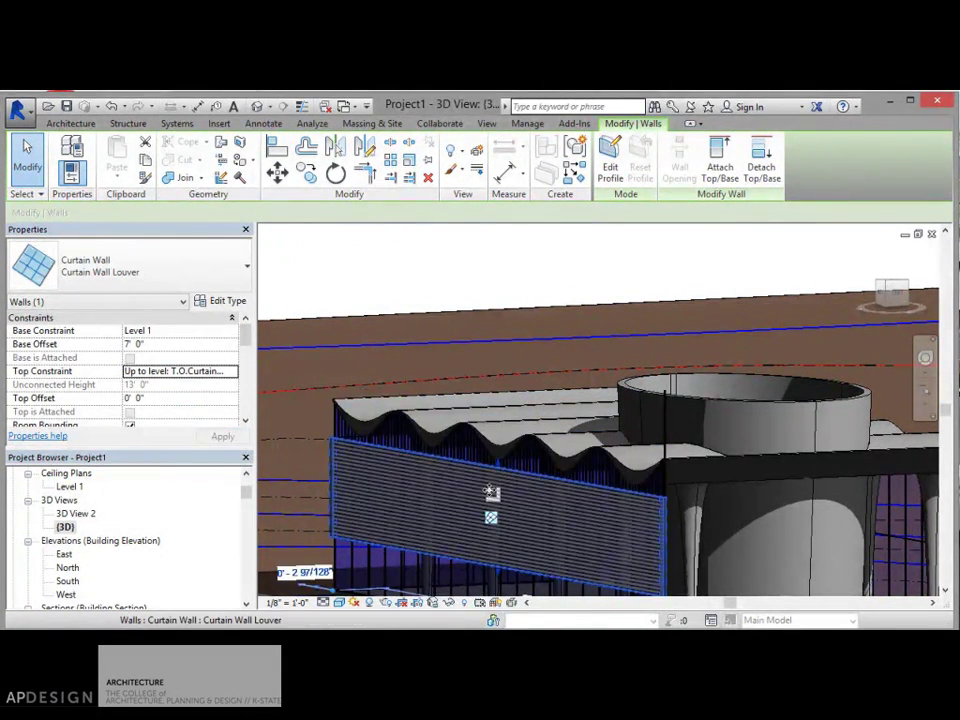
middle_click_drag(491, 516, 520, 523, "shift")
scroll(602, 558, "up", 5)
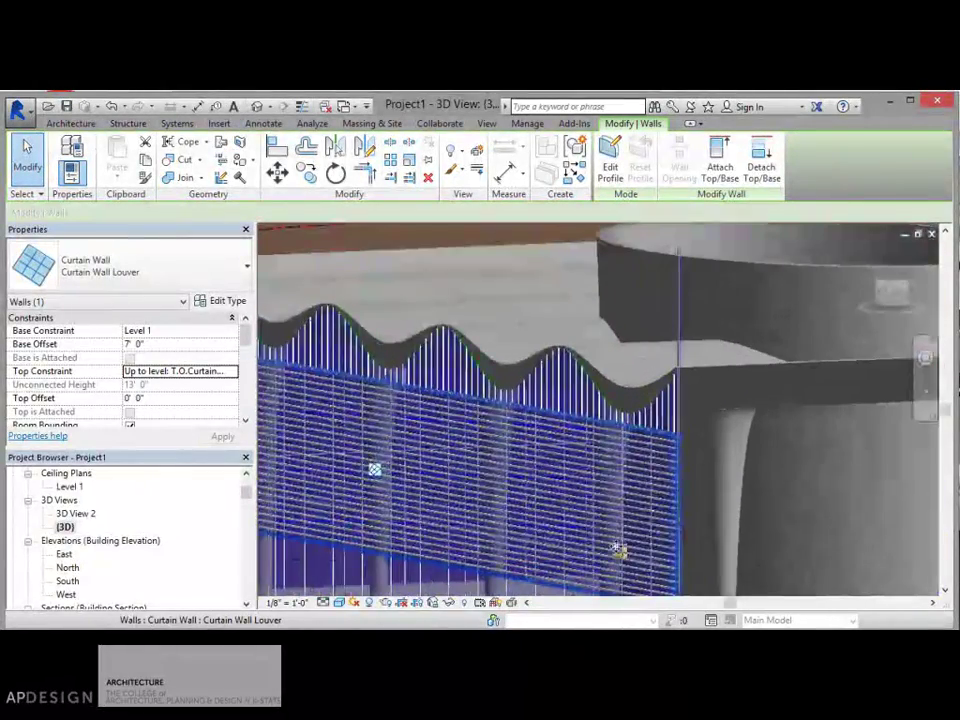
middle_click_drag(390, 486, 373, 461, "shift")
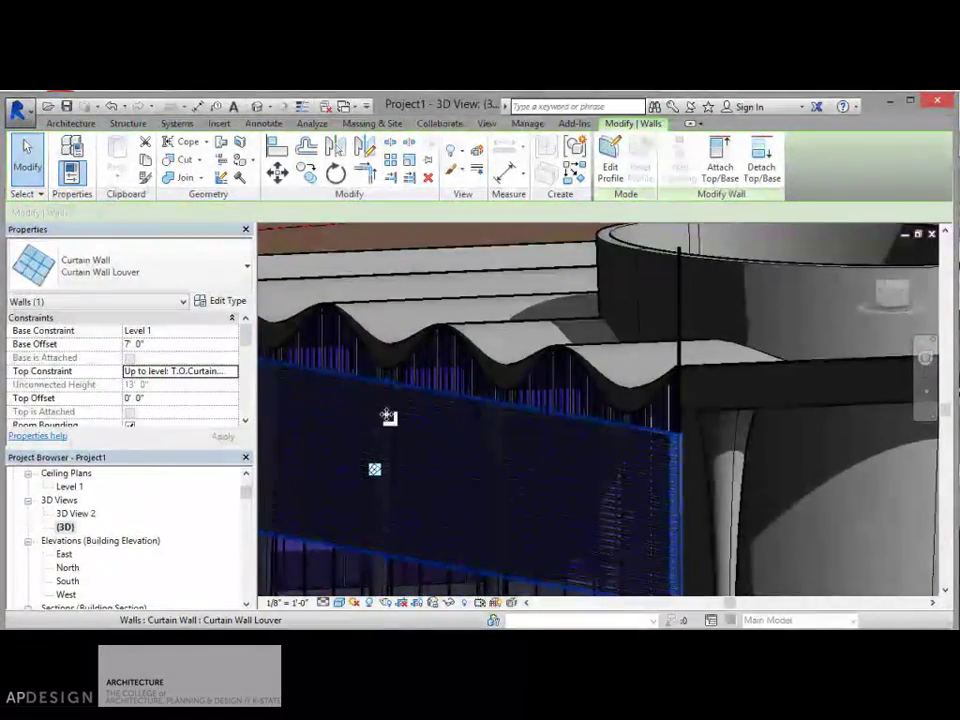
double_click(80, 515)
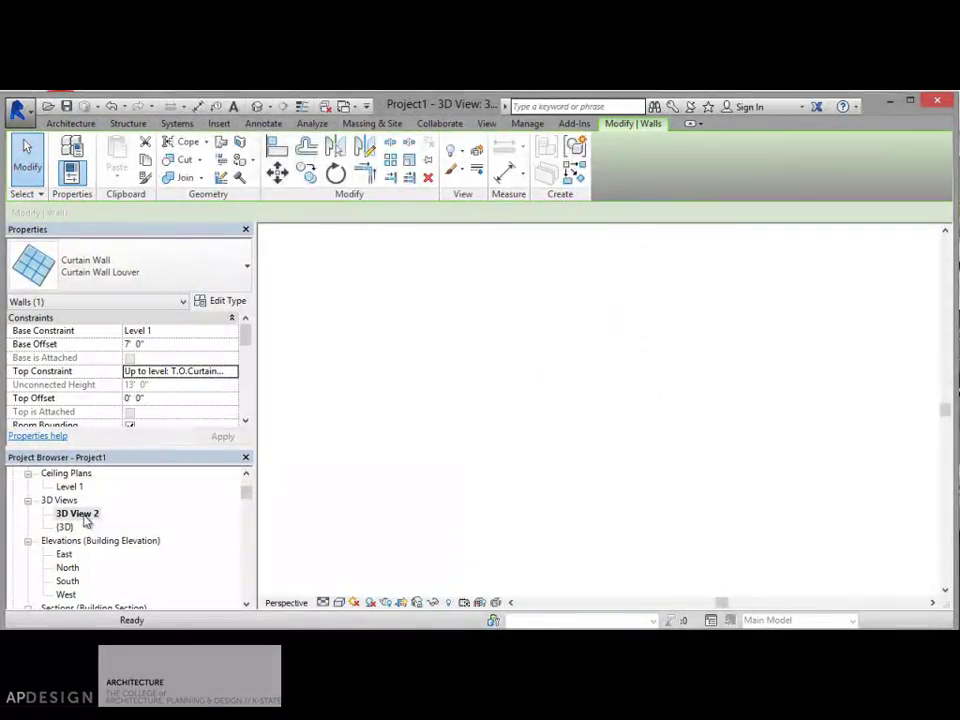
scroll(436, 451, "up", 6)
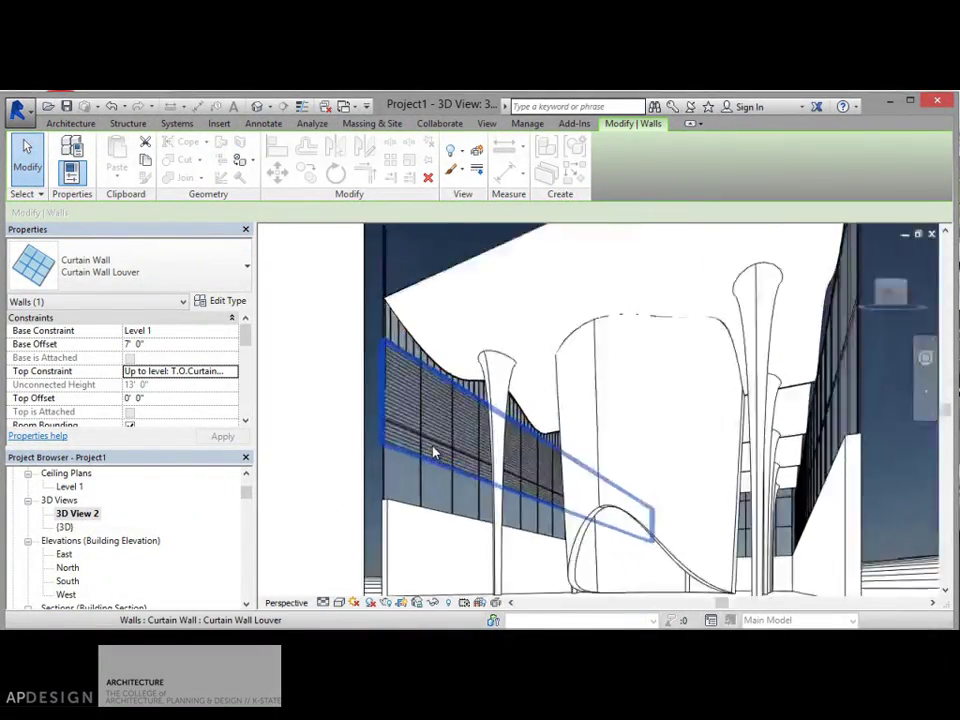
scroll(437, 452, "down", 6)
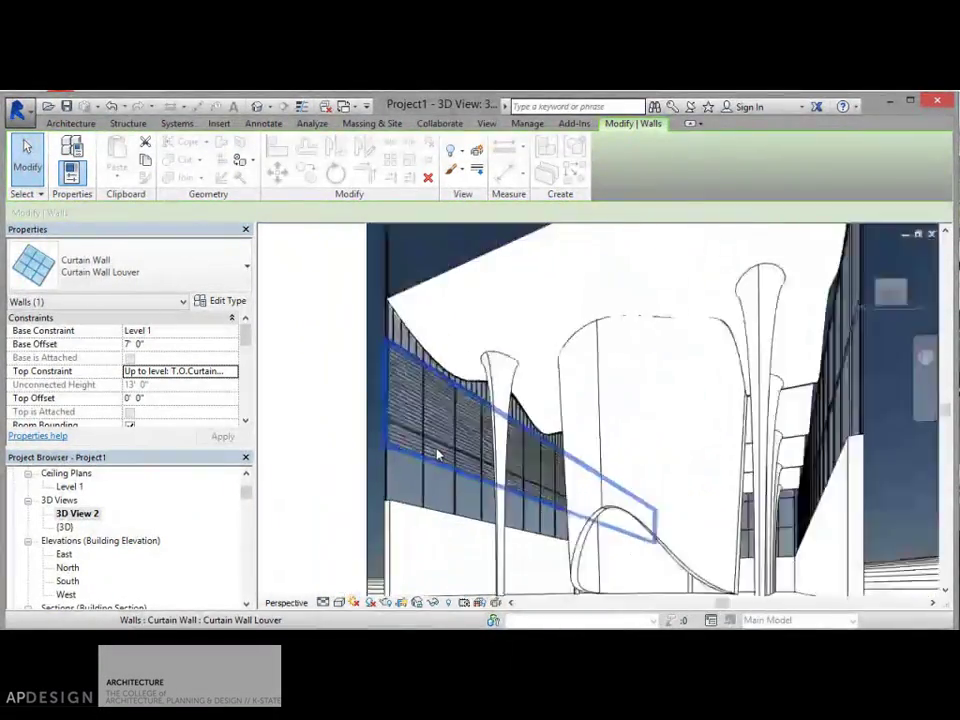
double_click(63, 527)
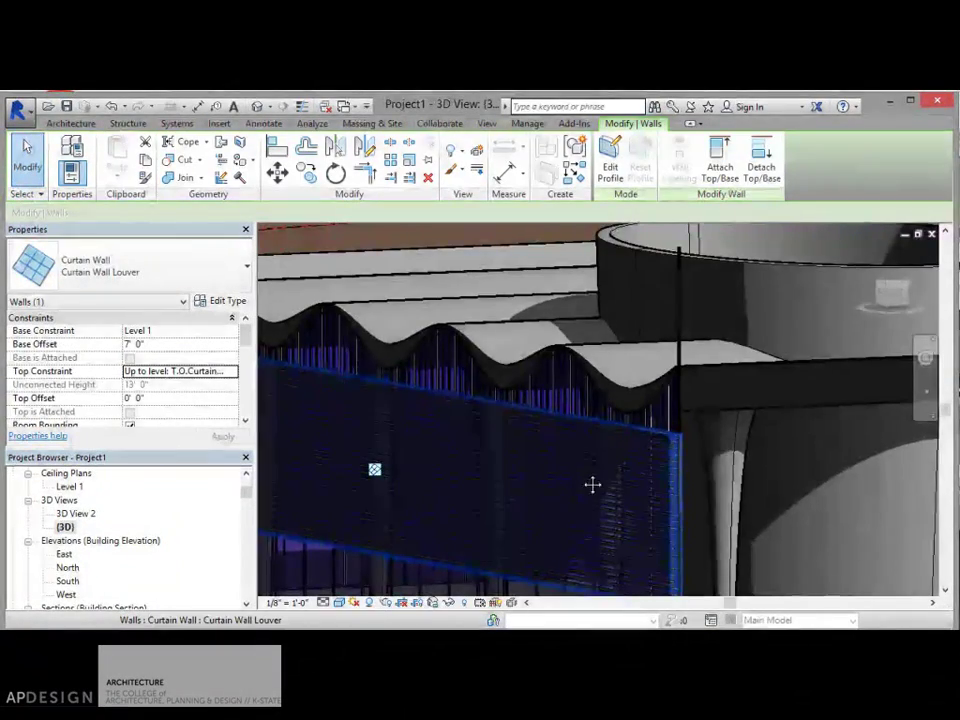
middle_click_drag(593, 485, 516, 467, "shift")
scroll(430, 502, "up", 4)
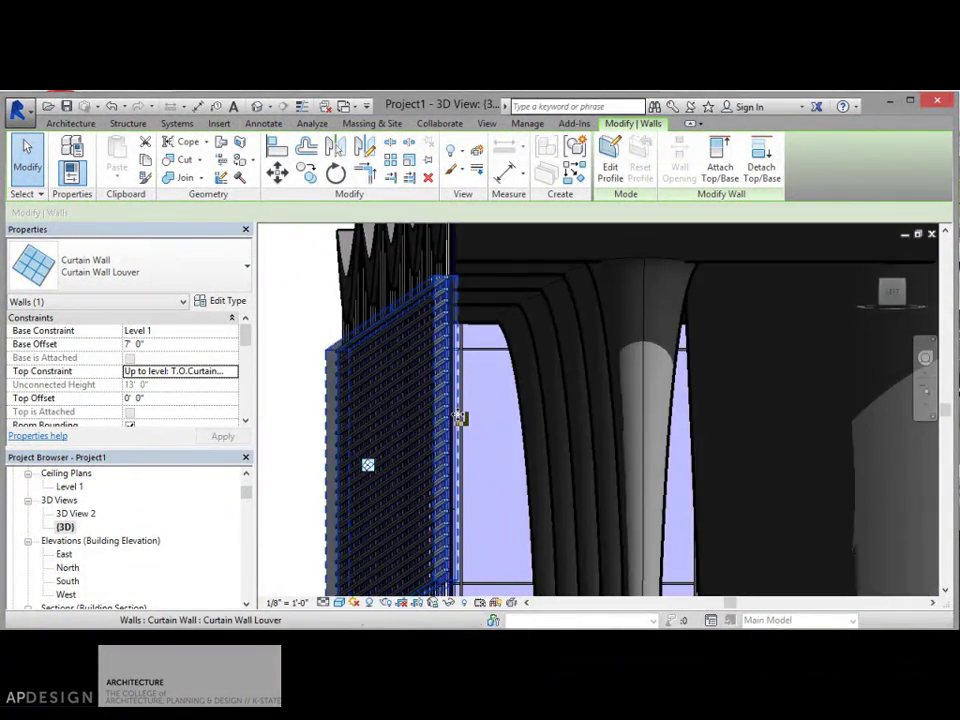
scroll(458, 418, "up", 3)
scroll(452, 377, "up", 2)
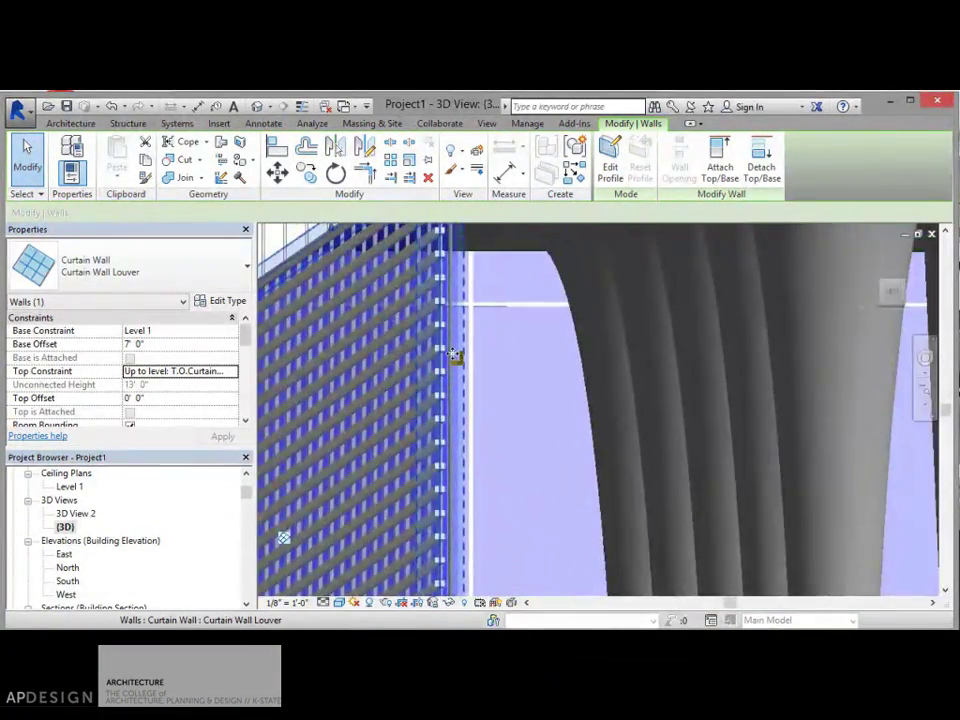
scroll(455, 365, "down", 1)
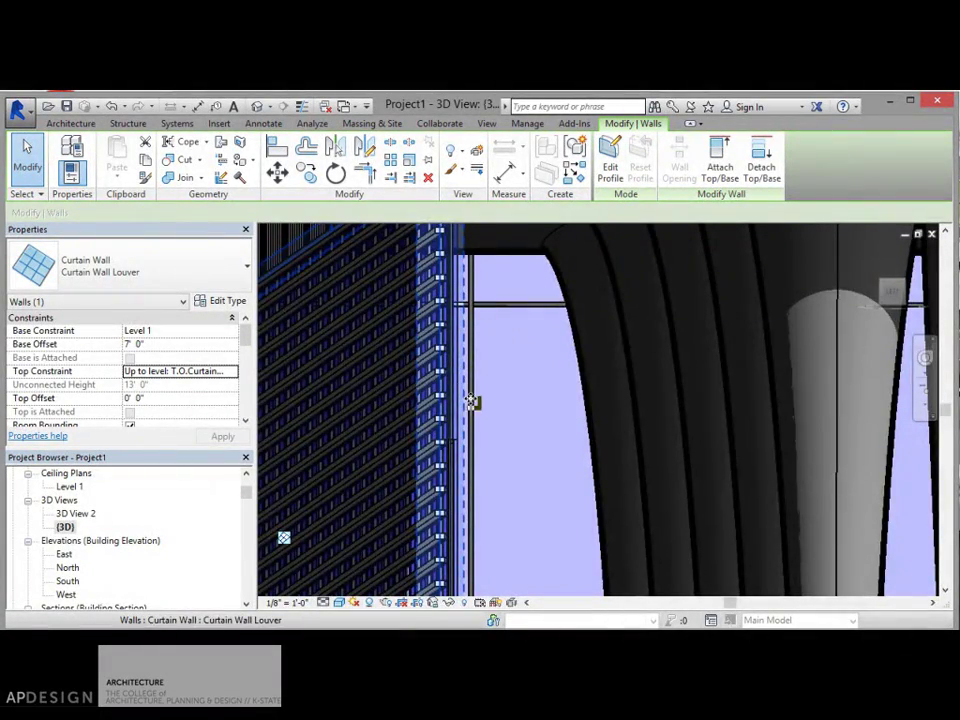
middle_click_drag(470, 402, 441, 426, "shift")
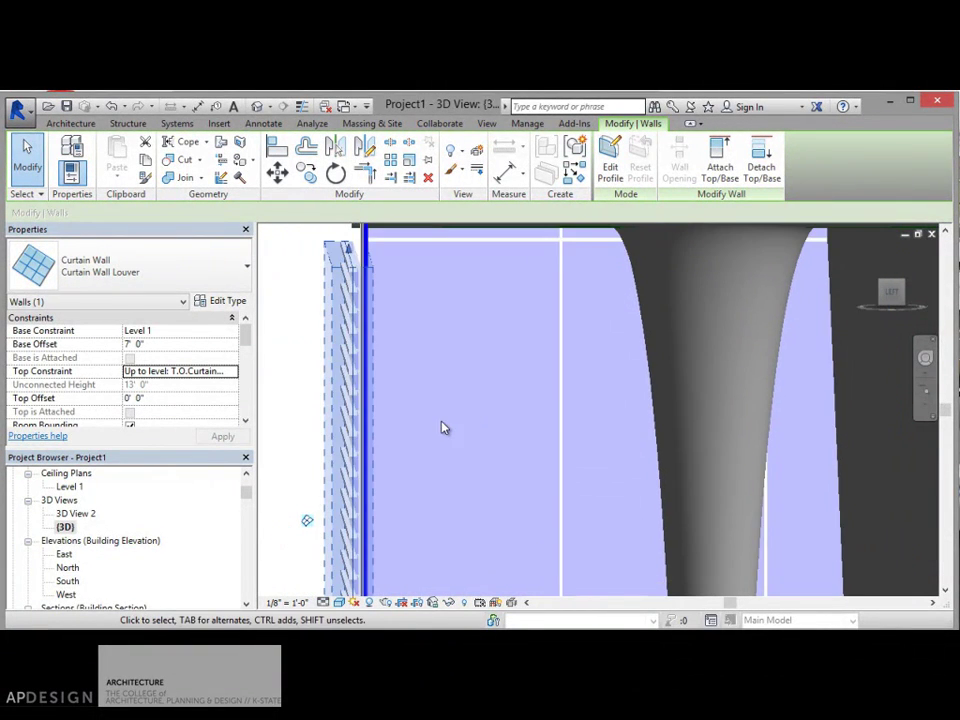
scroll(354, 318, "up", 4)
scroll(360, 318, "up", 3)
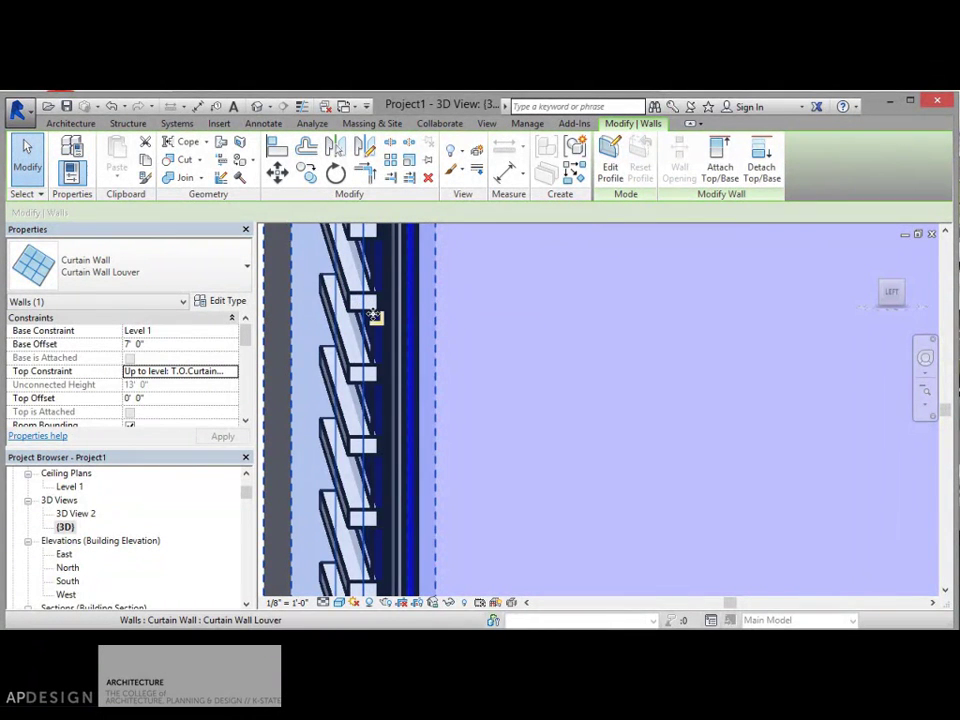
Deselect the louver wall and find the 2.5" x 5" Rectangular type under Curtain Wall Mullions > Rectangular Mullion
left_click(250, 490)
mouse_move(250, 490)
left_mouse_down()
mouse_move(274, 476)
mouse_move(246, 484)
mouse_move(251, 562)
left_mouse_up()
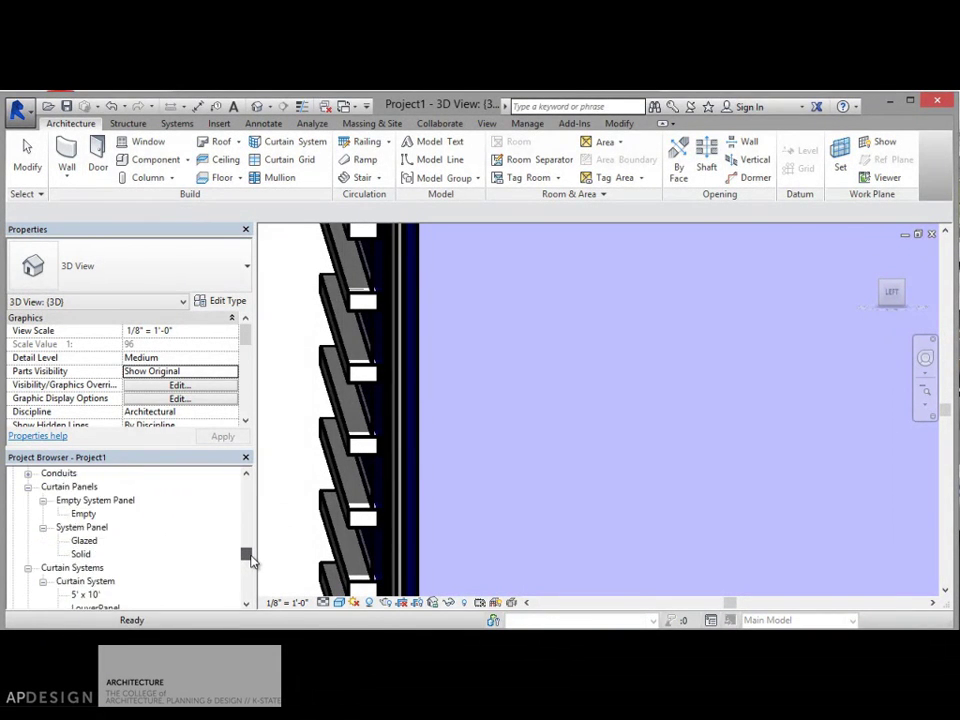
left_click(28, 488)
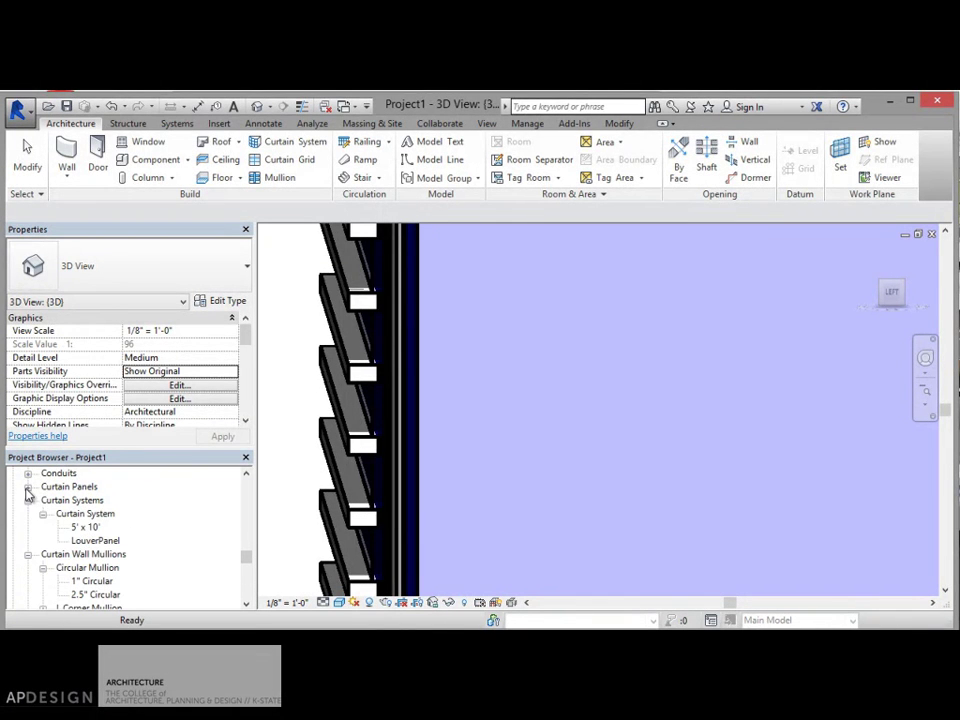
left_click(75, 554)
scroll(90, 550, "down", 2)
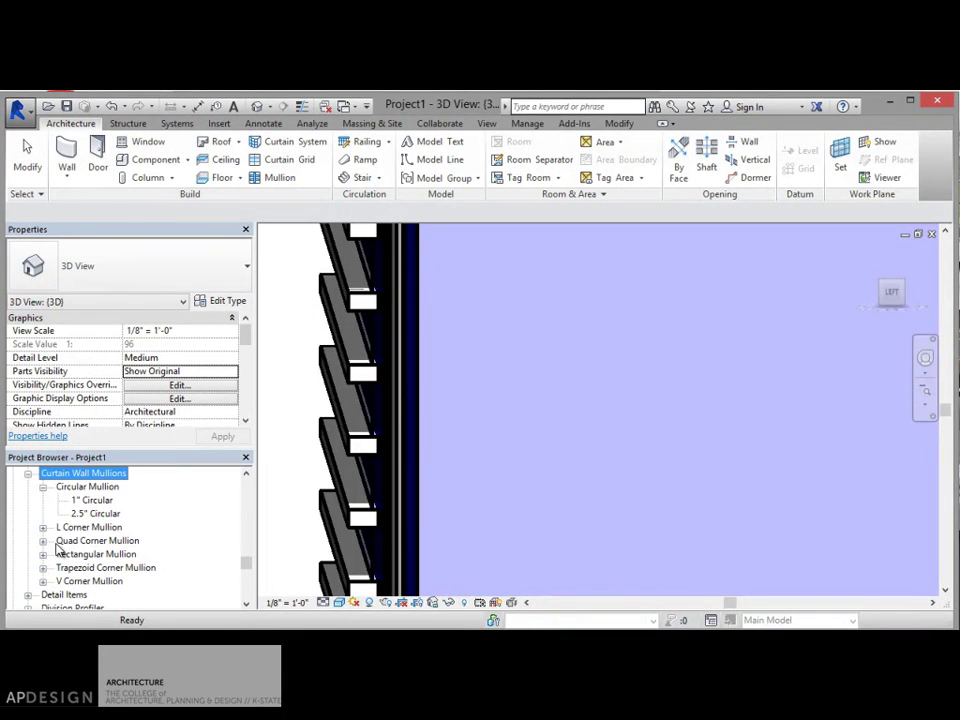
left_click(43, 555)
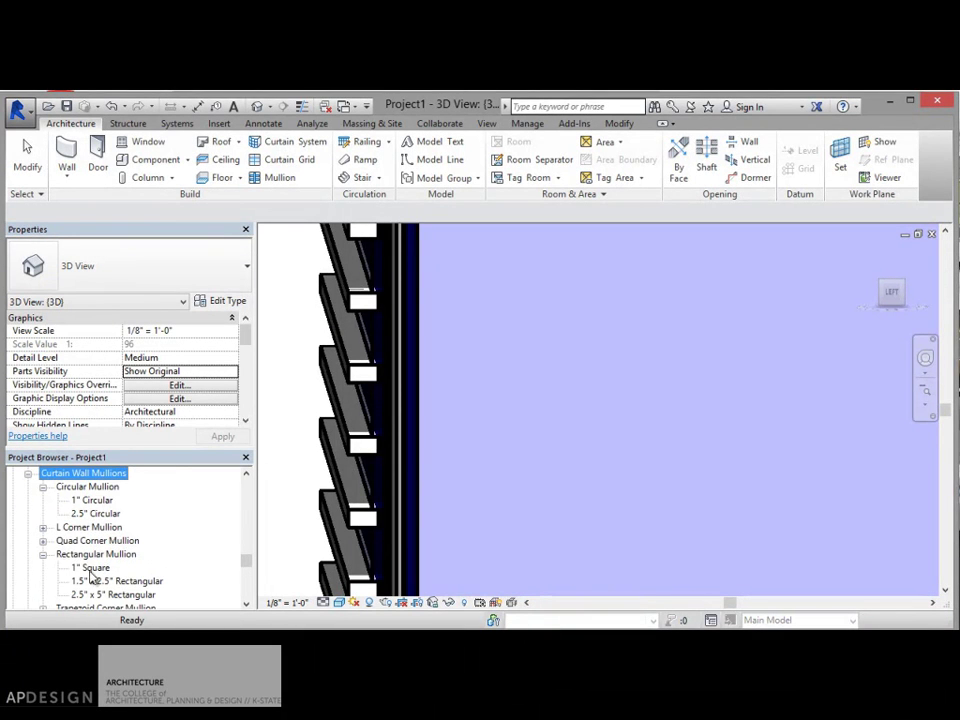
scroll(98, 572, "down", 1)
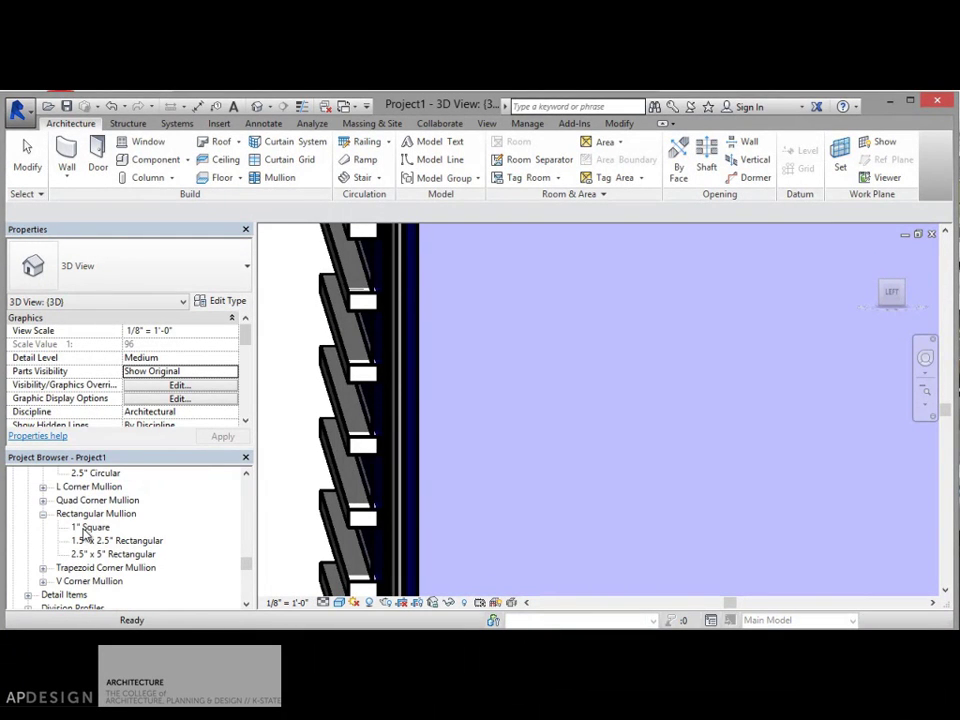
left_click(88, 527)
left_click(100, 541)
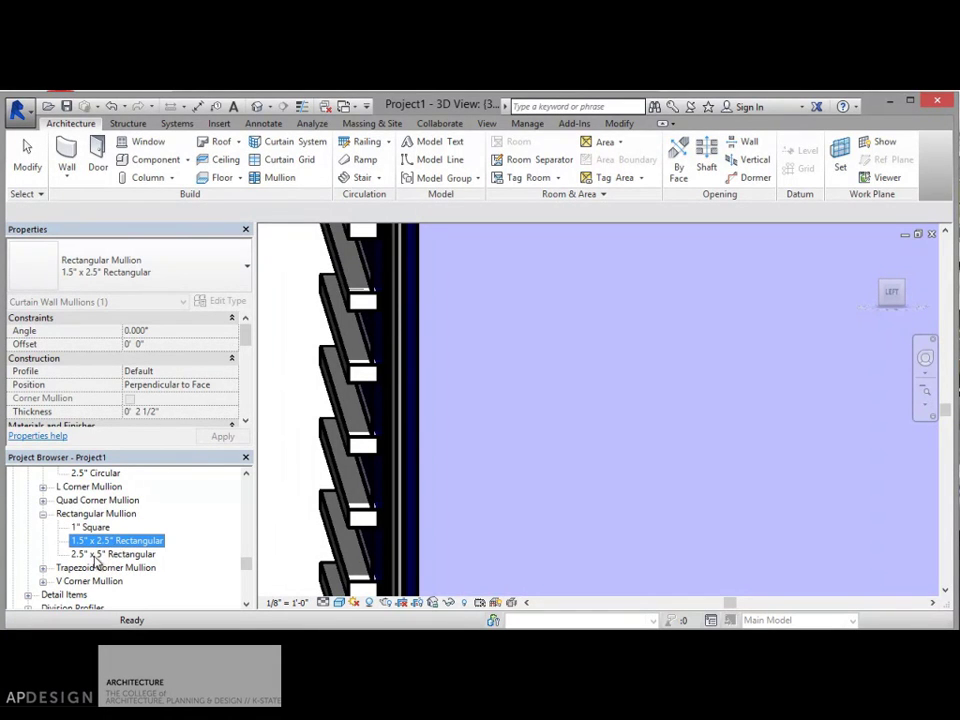
left_click(97, 555)
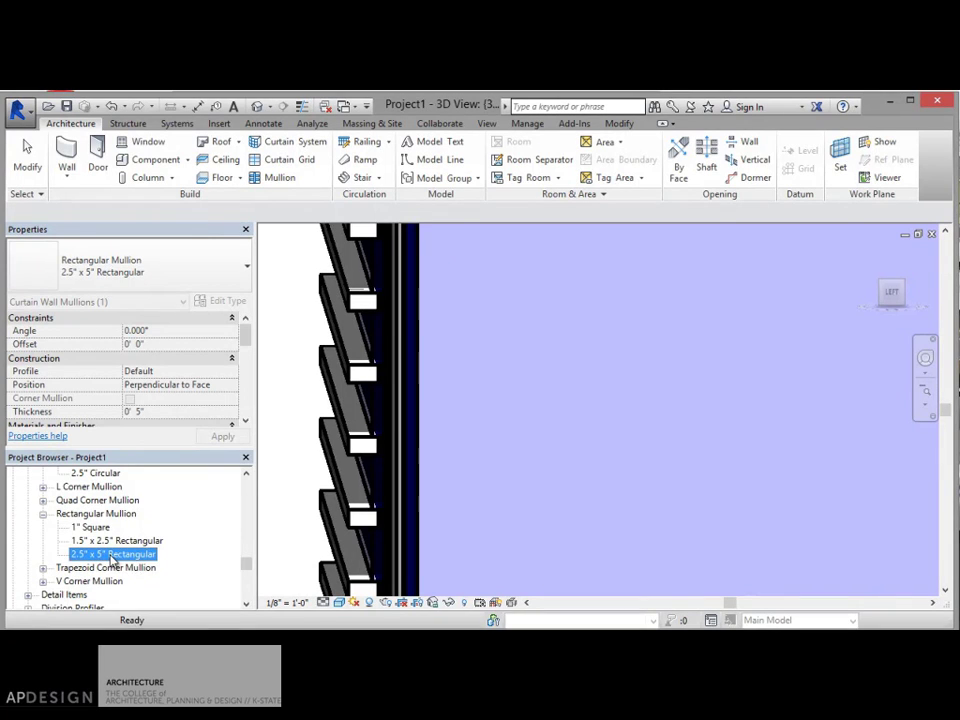
Duplicate the 2.5" x 5" Rectangular mullion type as a new type named Louver
right_click(110, 556)
left_click(154, 566)
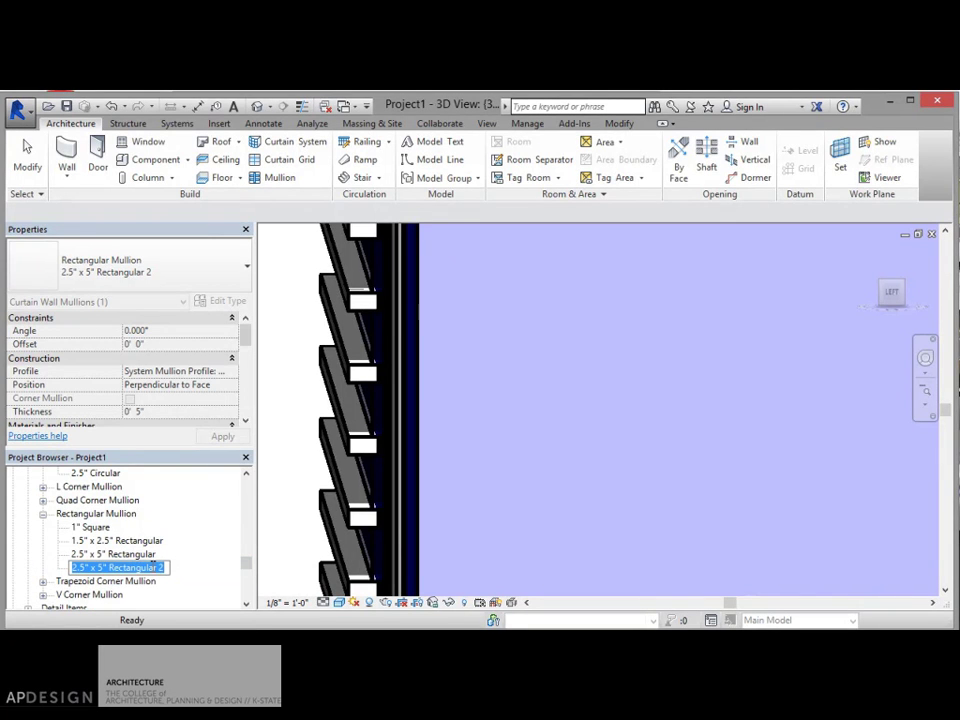
type("Louve")
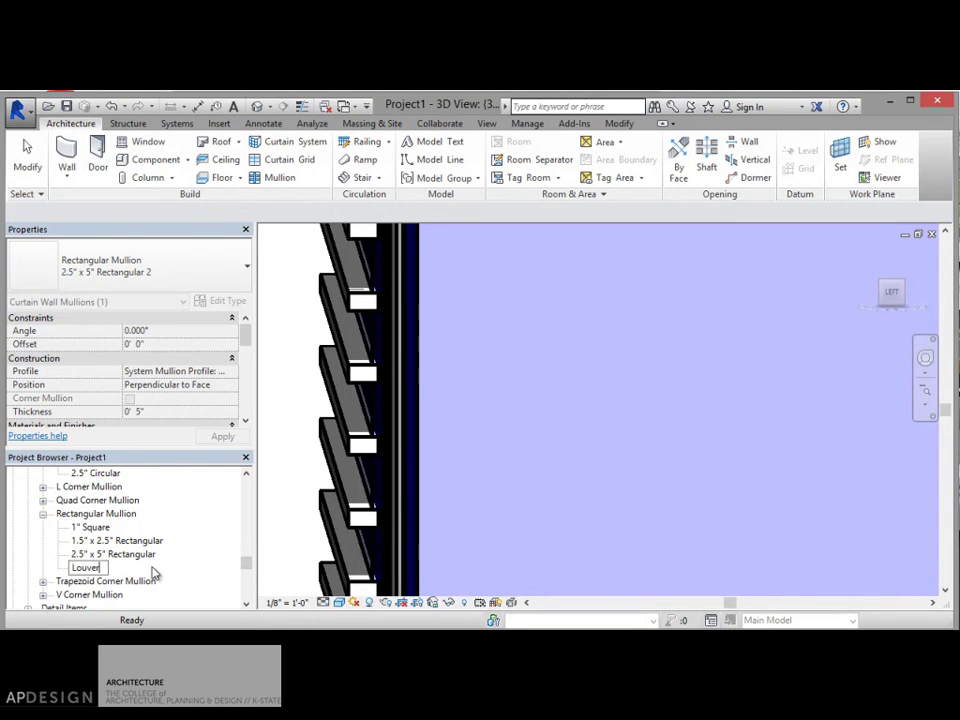
type("r")
key("Return")
Give the Louver mullion type 3/8" widths on side 1 and side 2, keeping 5" thickness
double_click(88, 567)
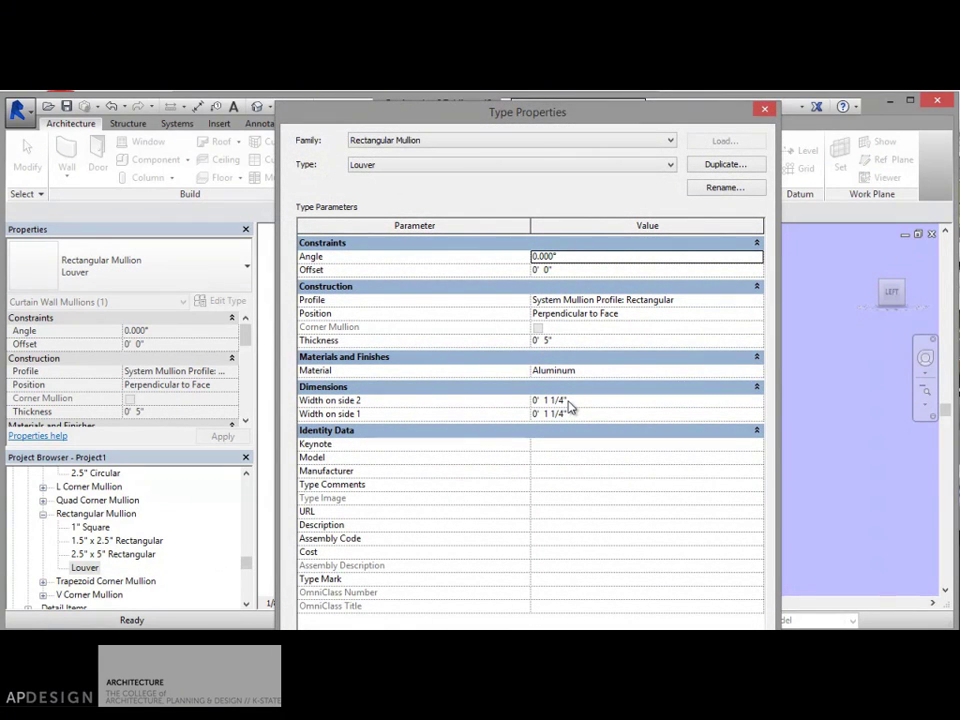
left_click(548, 341)
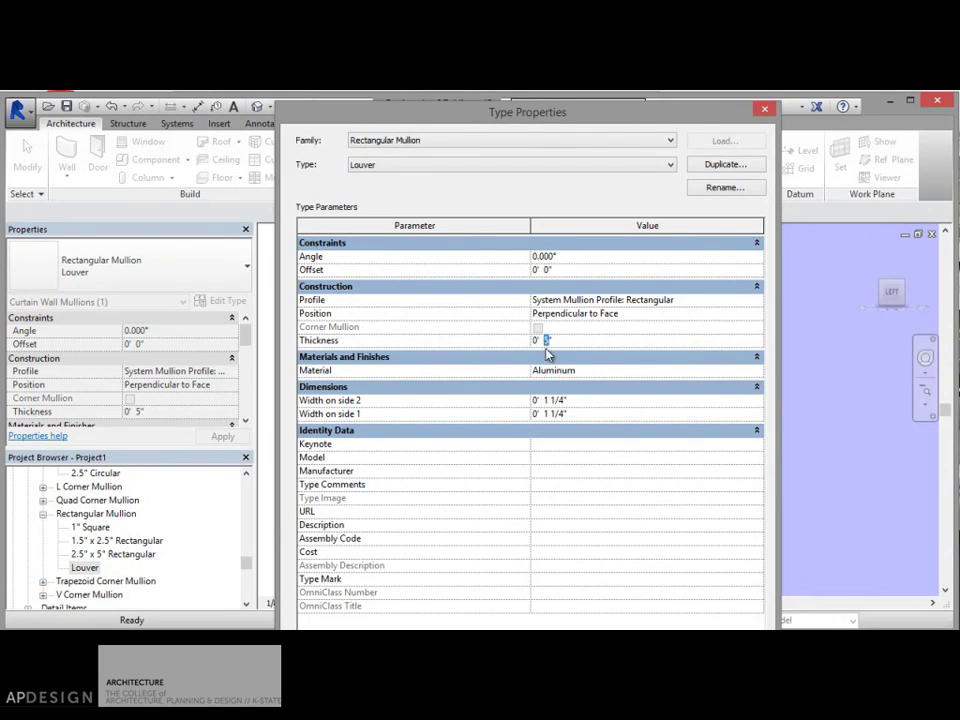
left_click(568, 400)
left_click(565, 413)
left_click(589, 400)
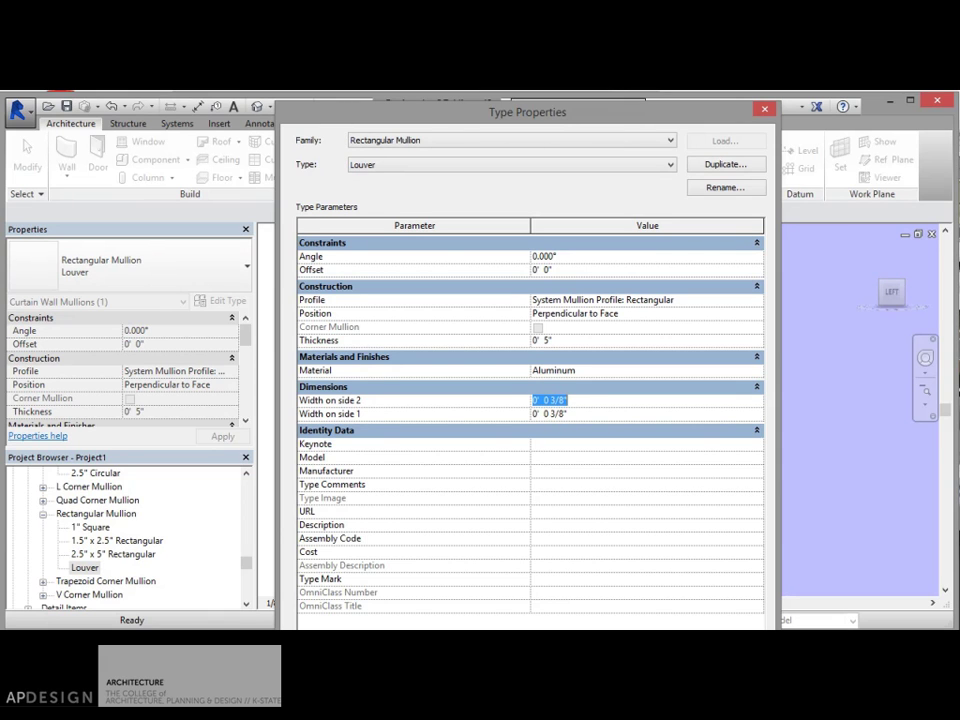
key("Return")
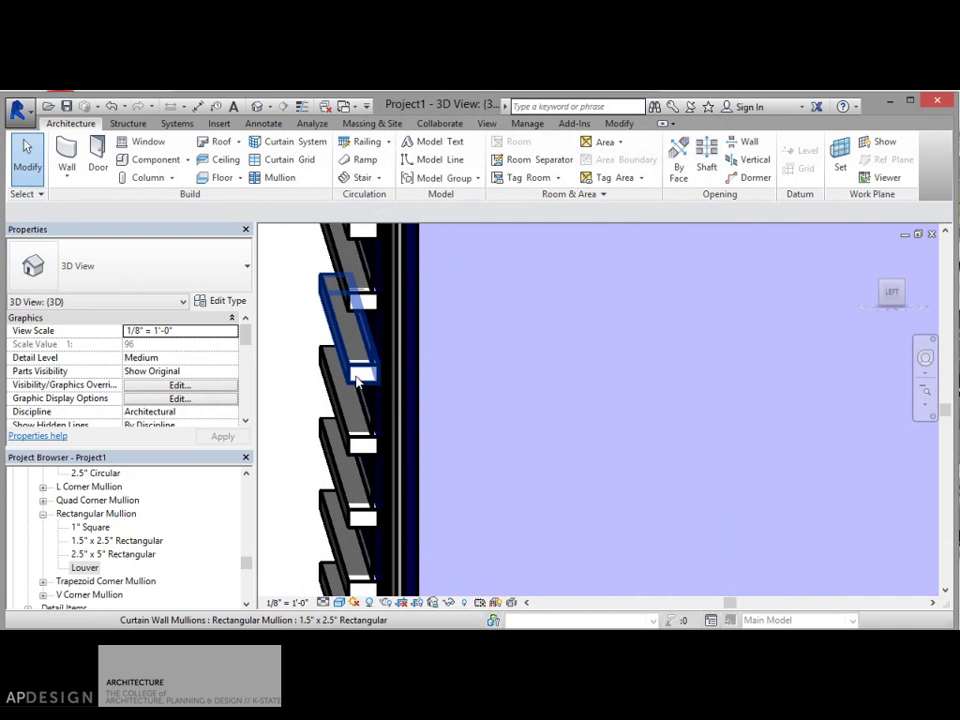
Set the curtain wall type's Horizontal Mullions Interior Type to Rectangular Mullion : Louver
left_click(392, 374)
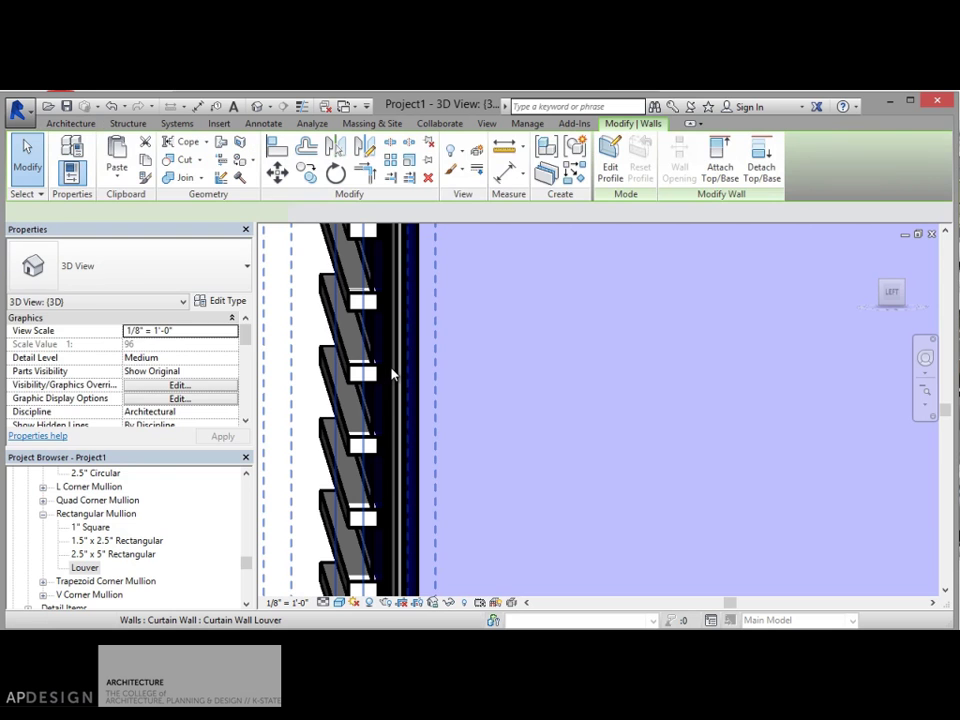
left_click(219, 302)
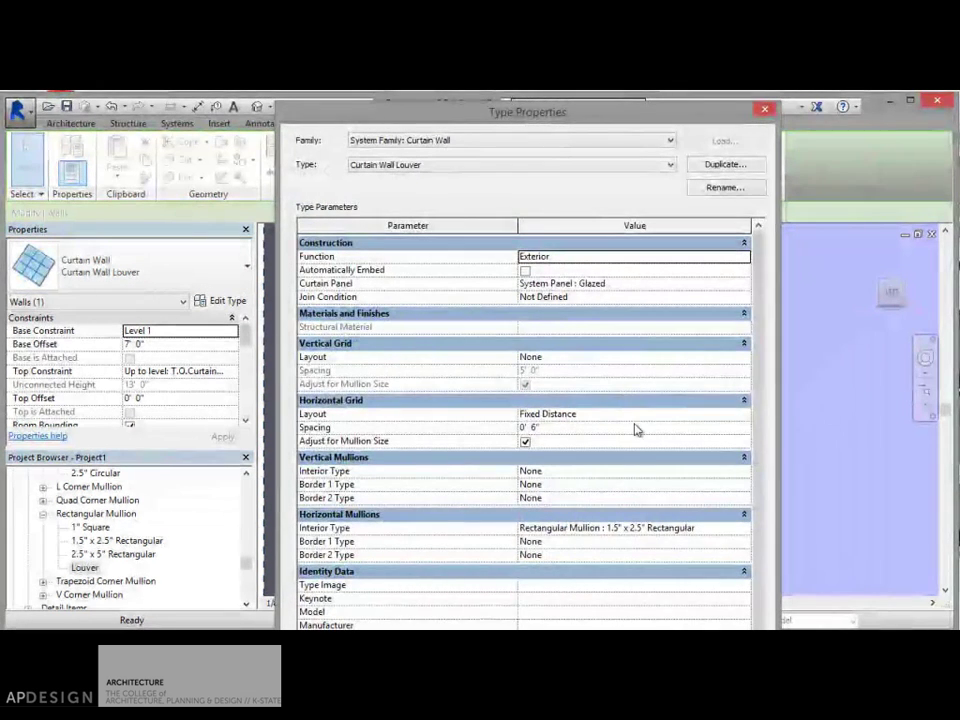
left_click(681, 527)
left_click(743, 529)
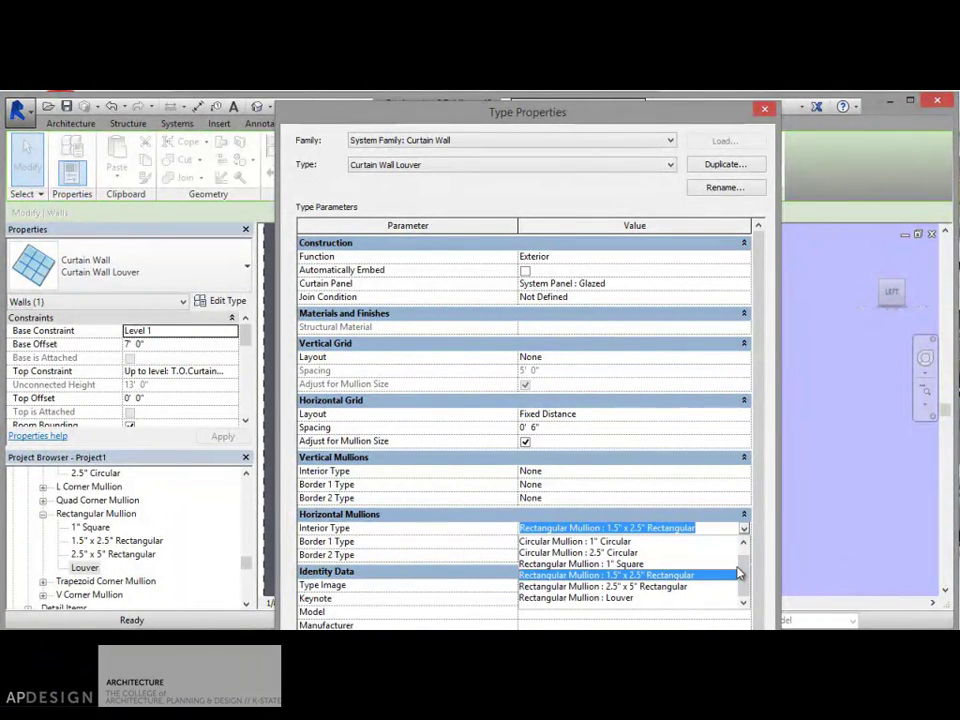
left_click(648, 598)
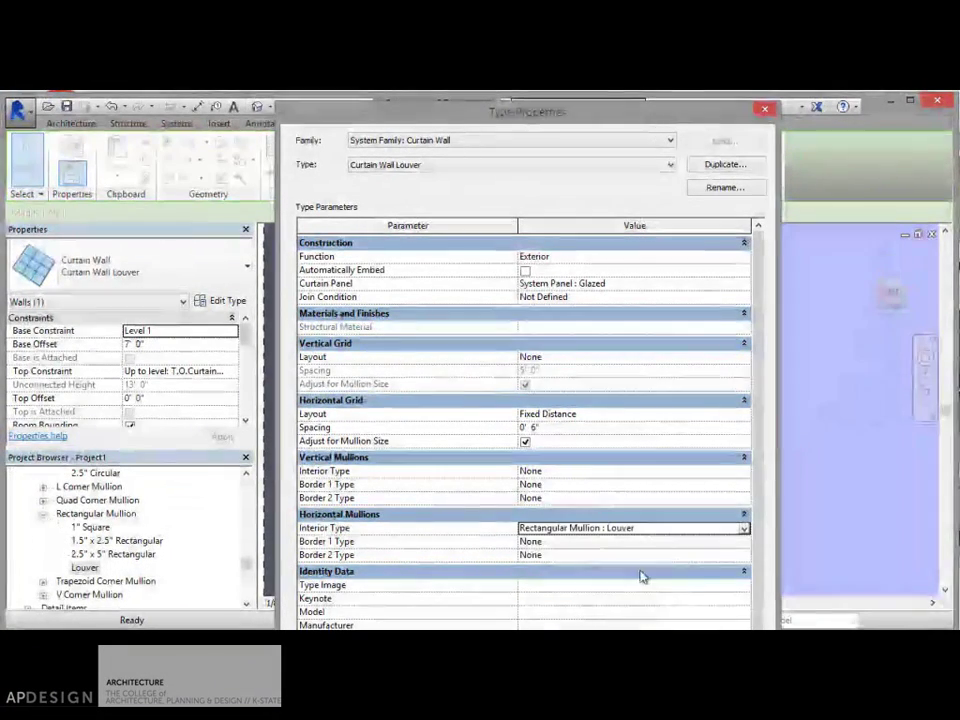
key("Return")
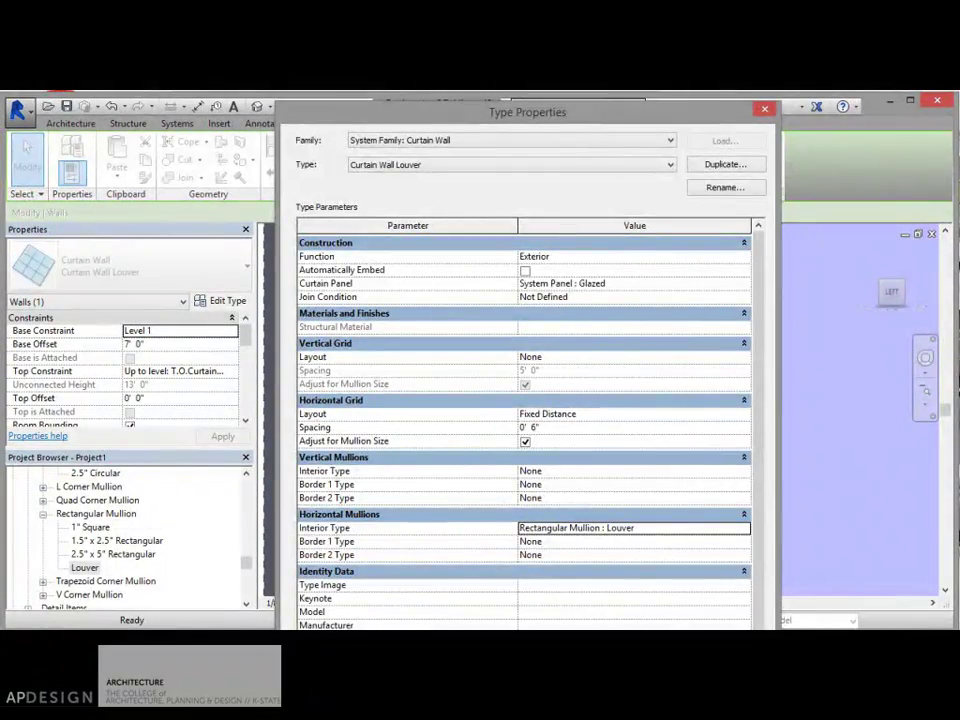
scroll(422, 425, "down", 3)
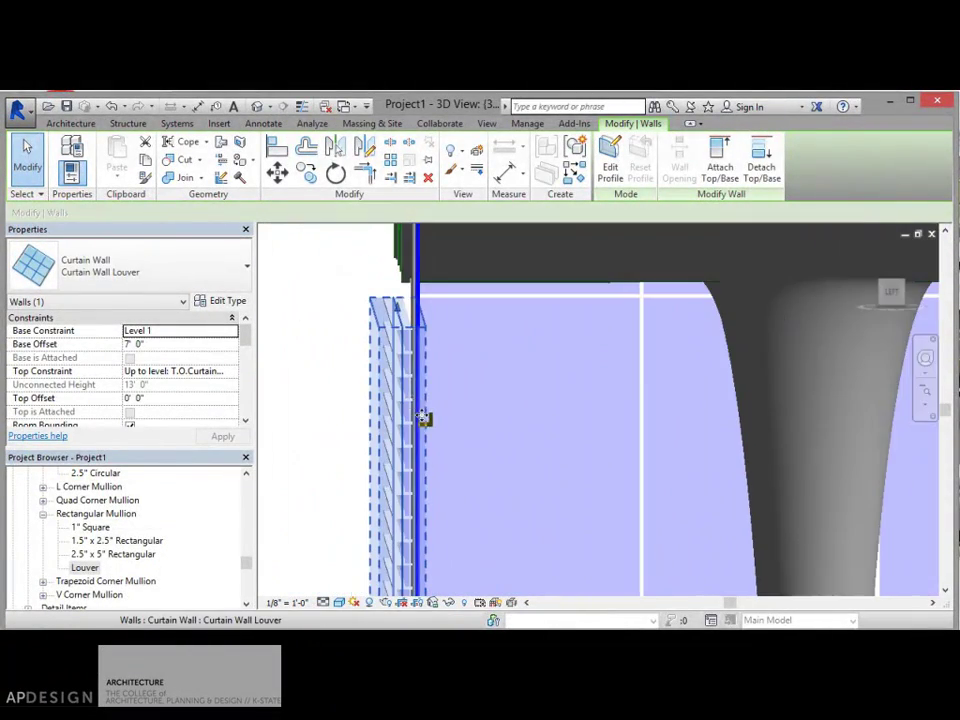
left_click(368, 352)
scroll(370, 355, "up", 5)
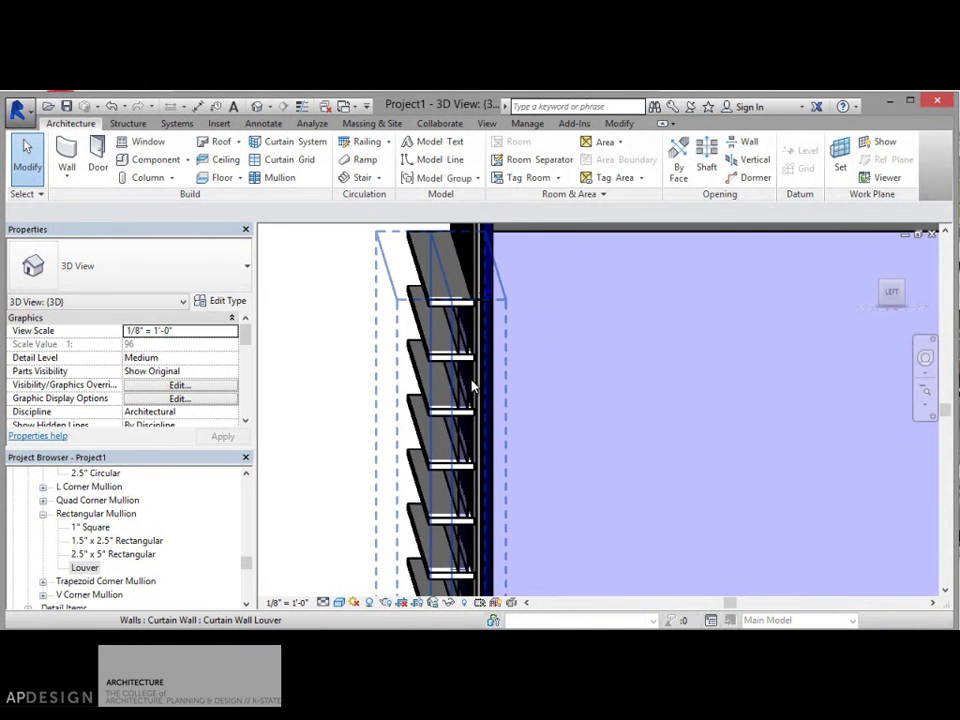
left_click(88, 567)
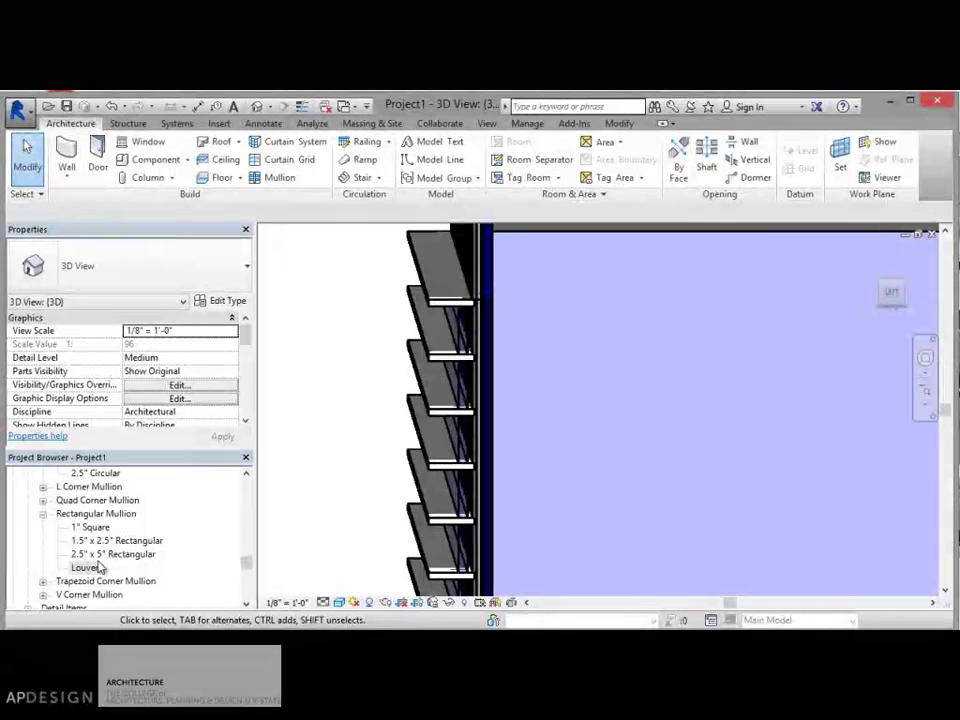
left_click(472, 312)
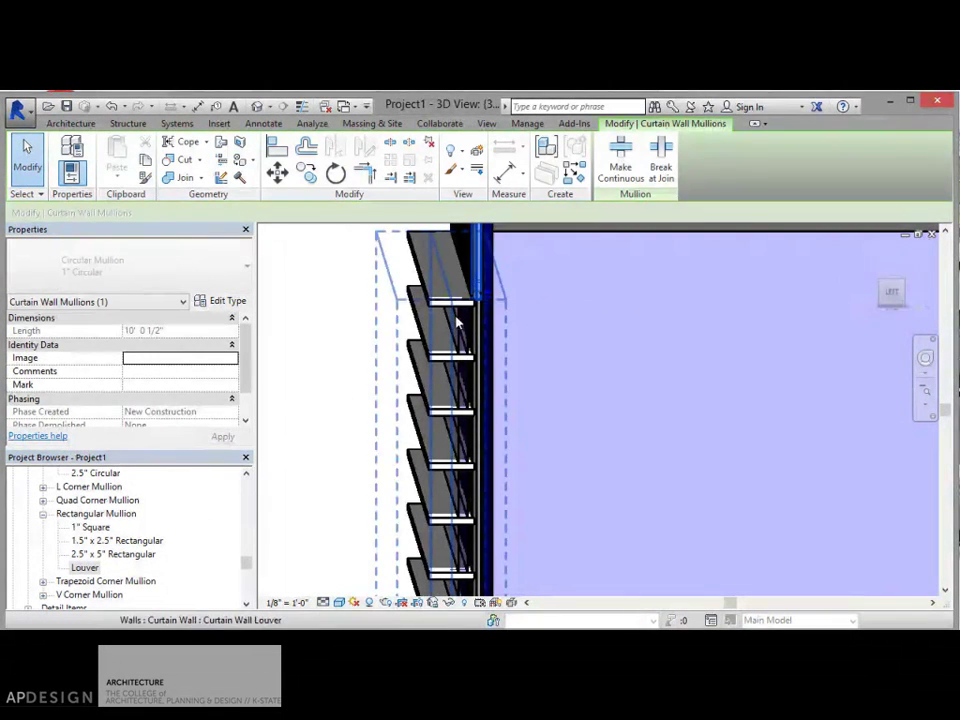
left_click(459, 325)
left_click(229, 301)
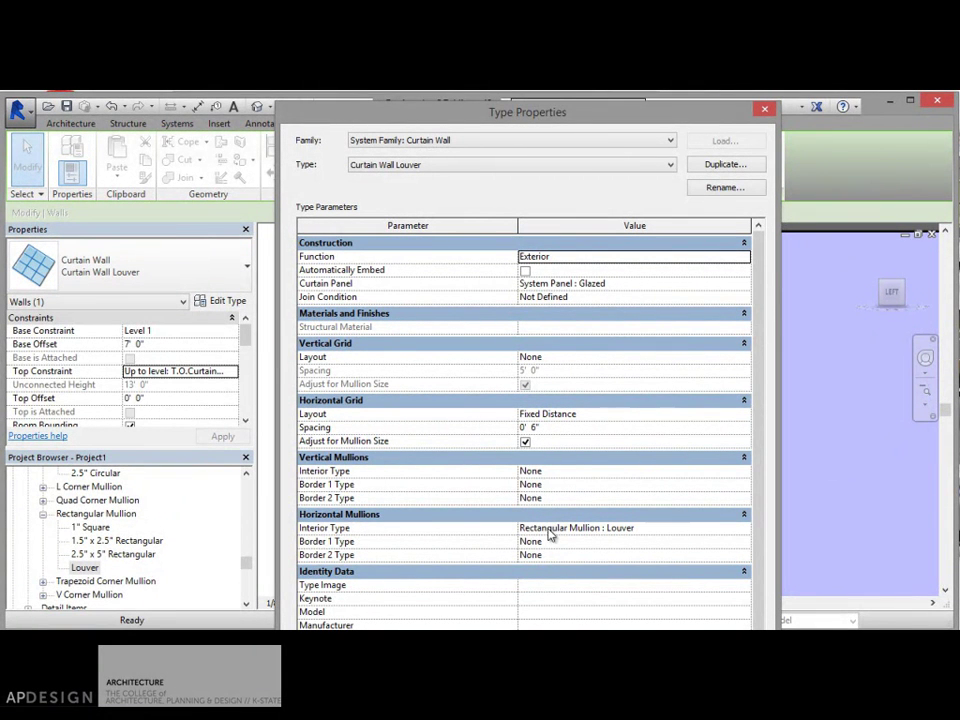
scroll(758, 553, "down", 2)
scroll(758, 553, "up", 2)
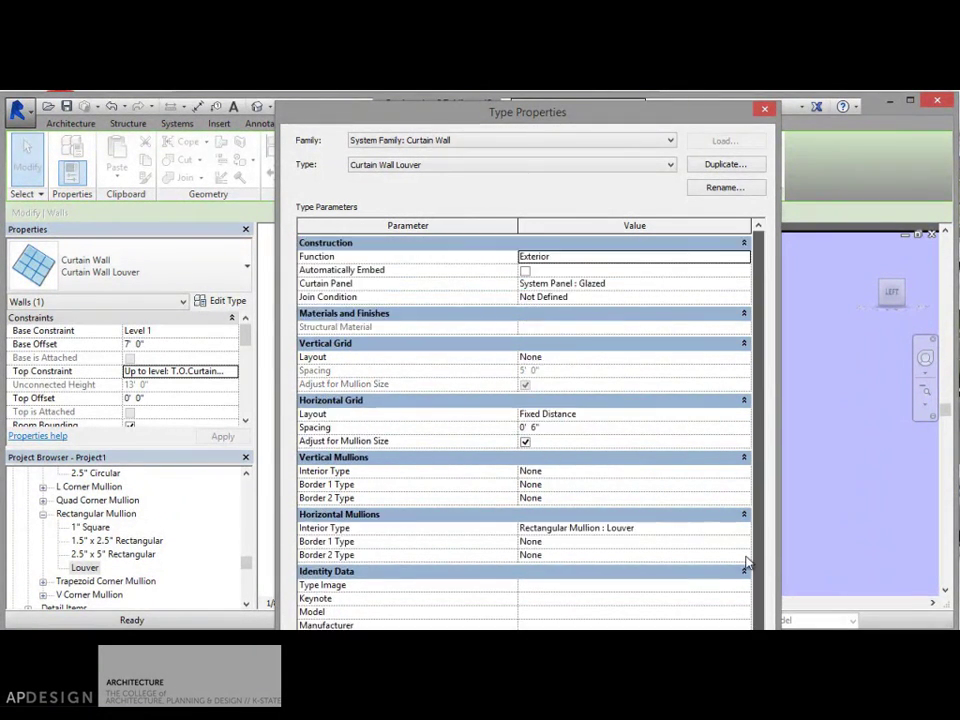
key("Return")
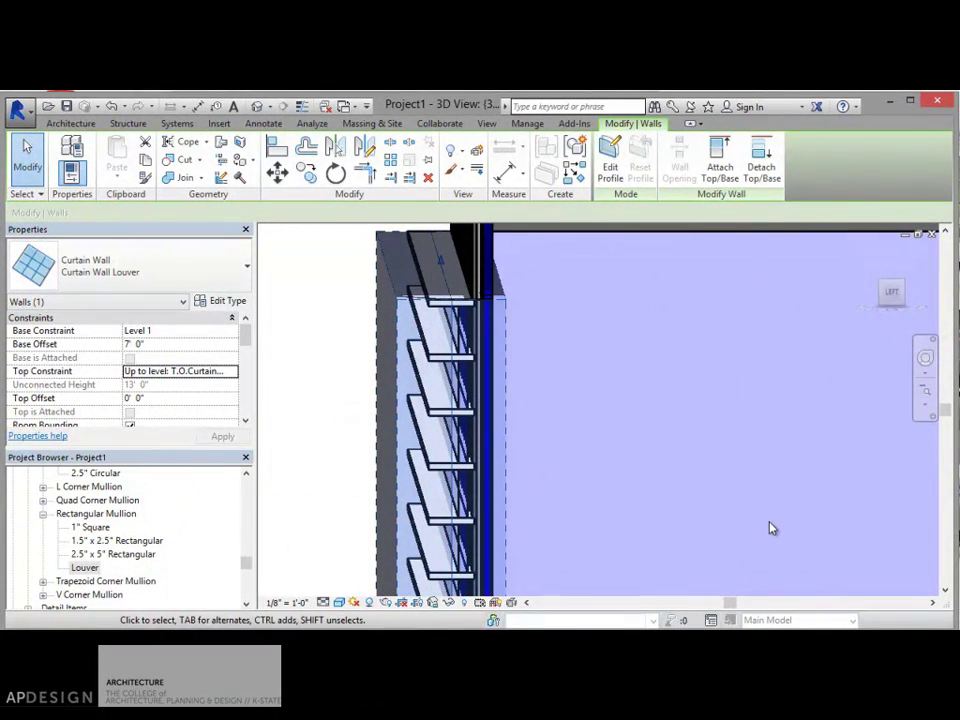
Zoom out and orbit around the pavilion to inspect the louver slats spanning its glazed facade
scroll(553, 429, "down", 10)
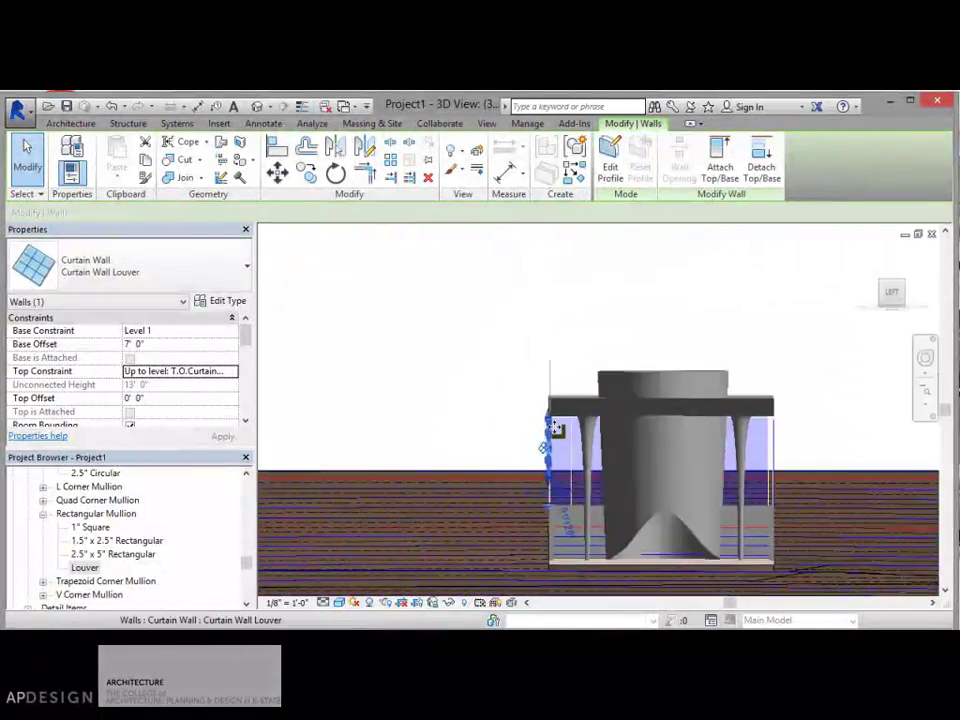
scroll(556, 429, "up", 5)
middle_click_drag(556, 429, 478, 437, "shift")
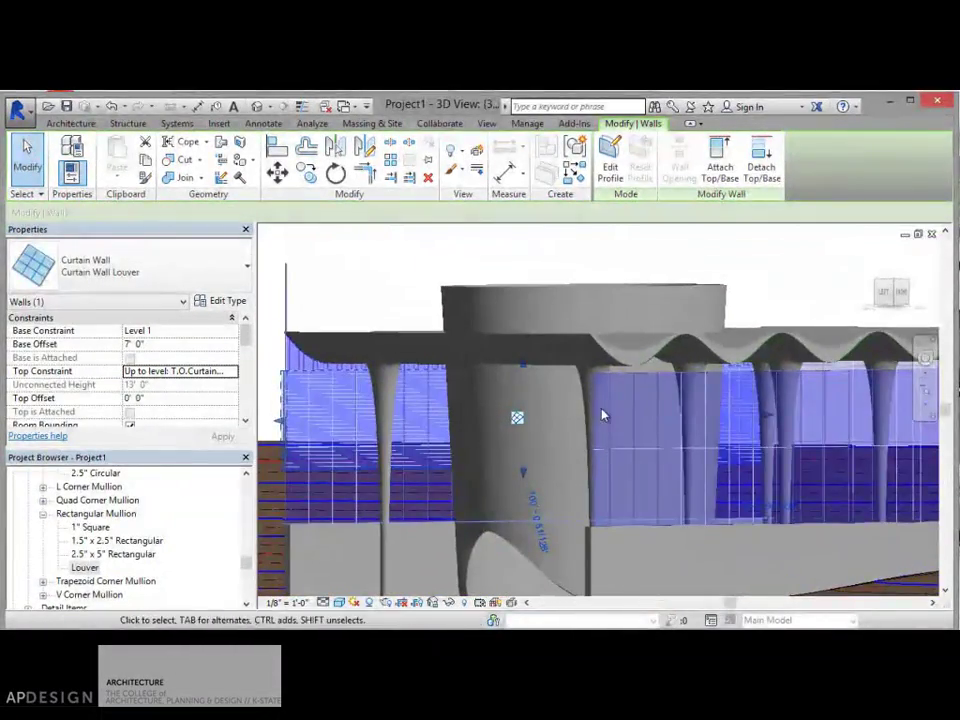
mouse_move(641, 454)
middle_mouse_down("shift")
mouse_move(658, 437)
mouse_move(631, 462)
mouse_move(636, 471)
mouse_move(750, 465)
mouse_move(789, 450)
mouse_move(822, 462)
mouse_move(746, 467)
mouse_move(765, 471)
mouse_move(731, 493)
mouse_move(559, 461)
mouse_move(664, 456)
mouse_move(709, 465)
mouse_move(716, 457)
middle_mouse_up("shift")
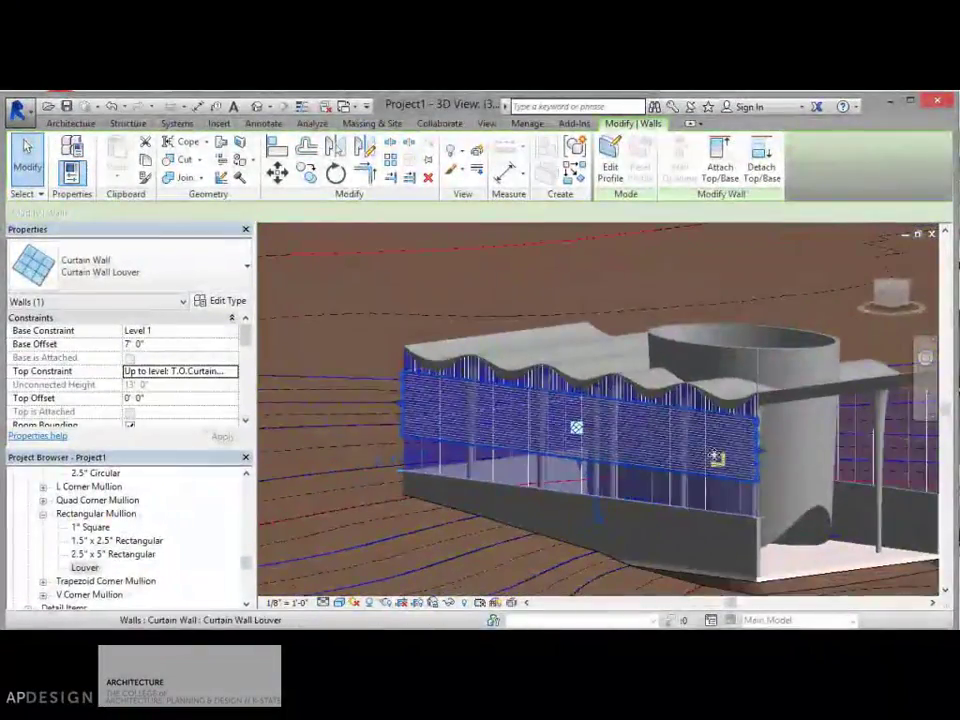
scroll(716, 457, "up", 6)
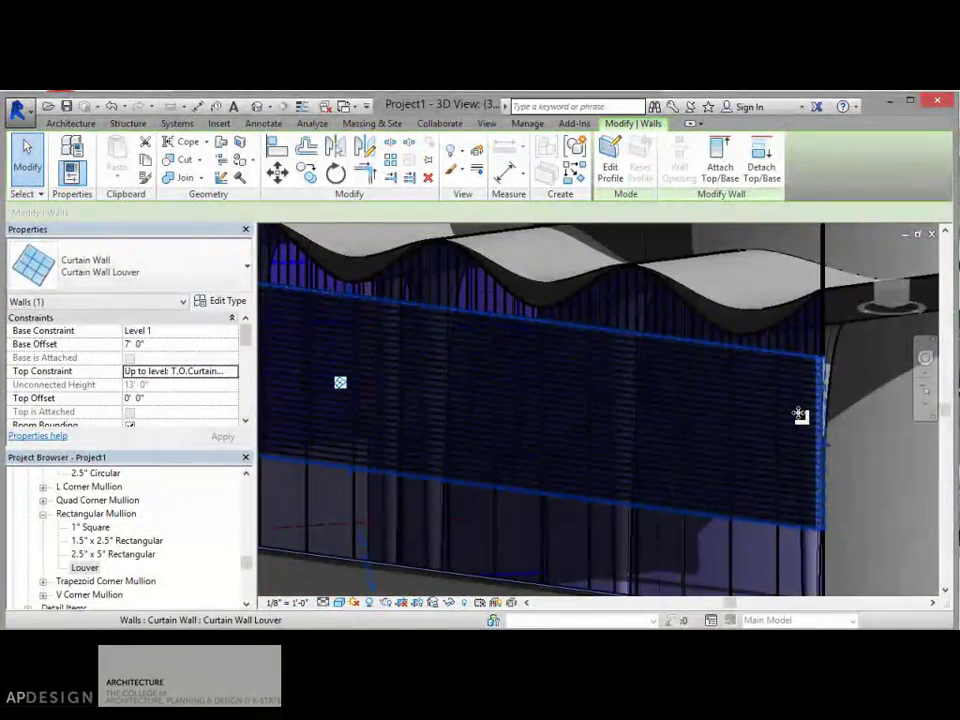
scroll(829, 414, "down", 5)
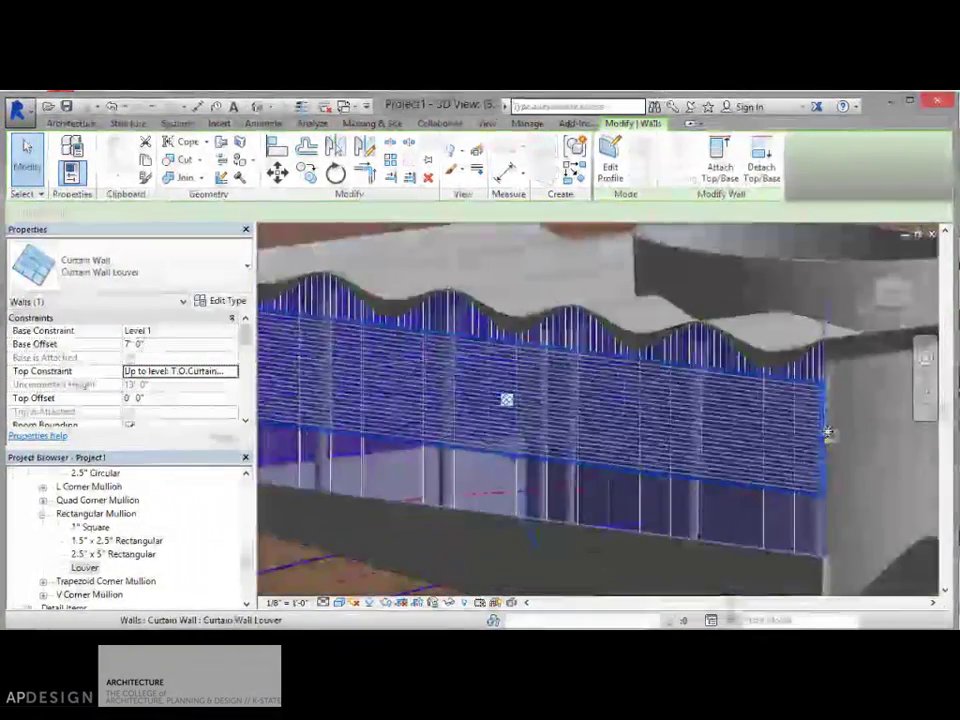
middle_click_drag(827, 435, 755, 420, "shift")
scroll(790, 447, "up", 2)
scroll(755, 420, "down", 5)
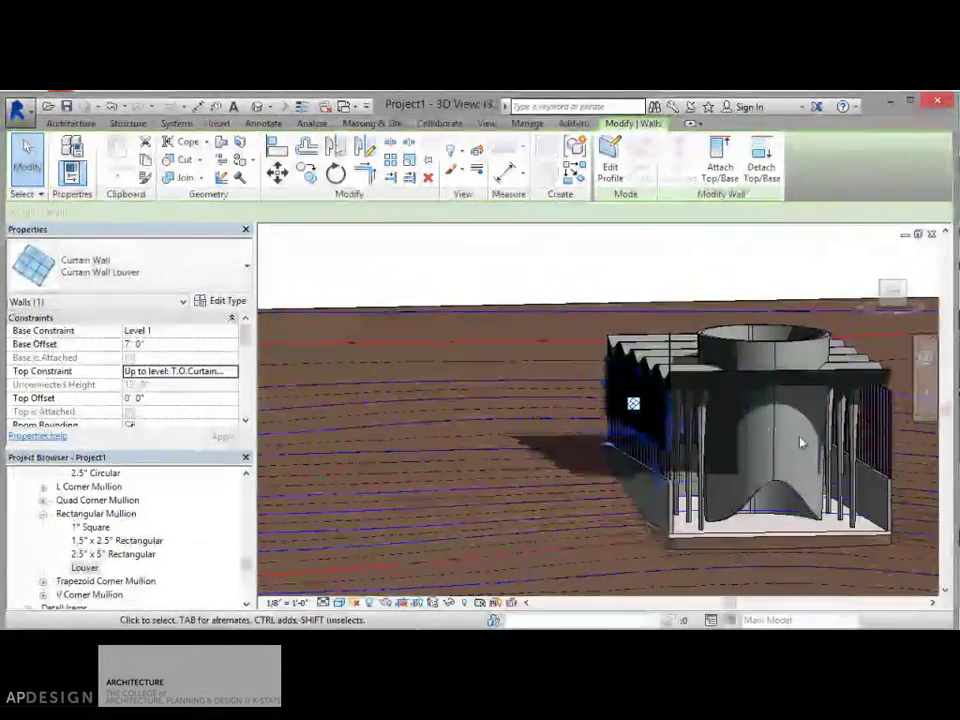
middle_click_drag(807, 446, 618, 383, "shift")
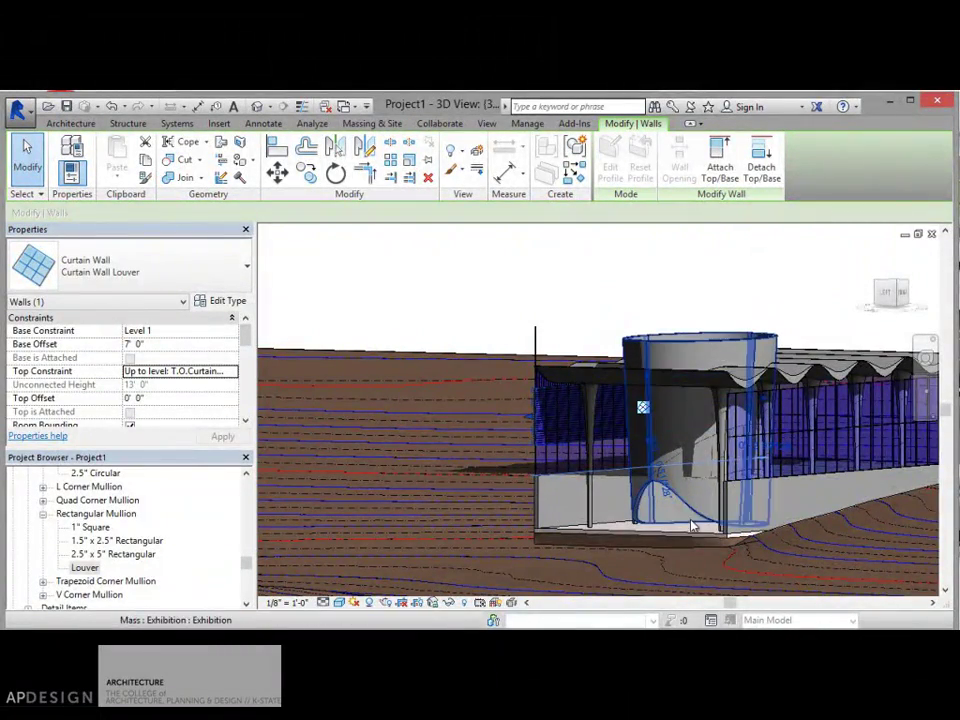
middle_click_drag(731, 487, 628, 501, "shift")
middle_click_drag(706, 493, 733, 484, "shift")
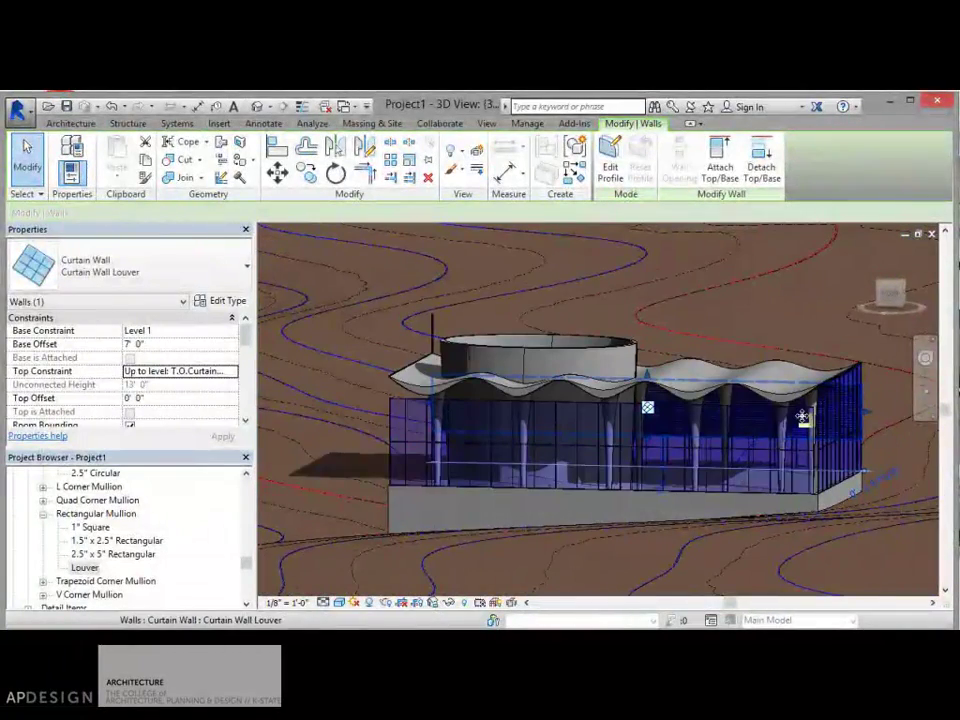